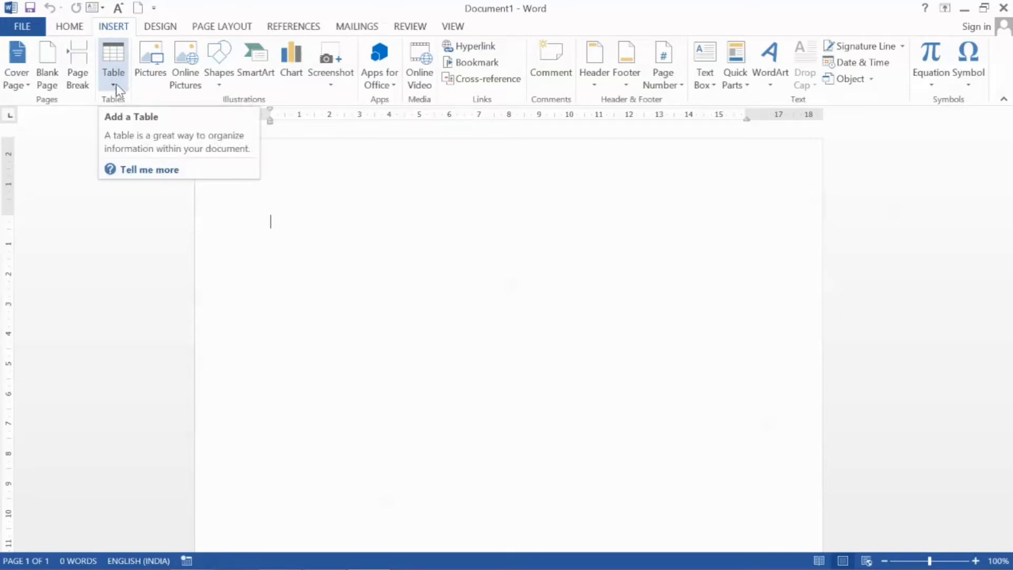
- Insert a table with four columns and two rows at the start of the document
{"action": "left_click", "coordinate": [115, 85]}
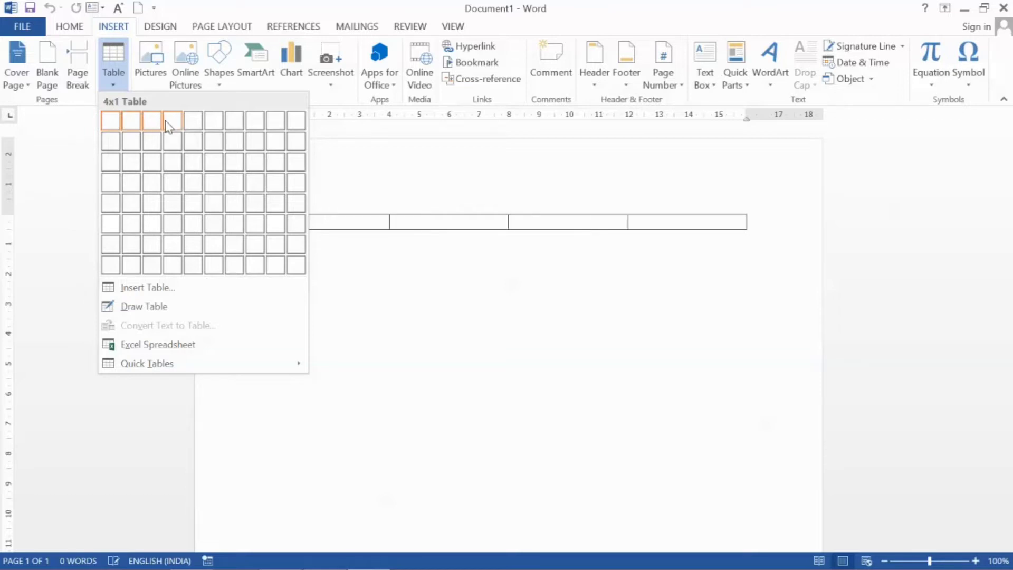
{"action": "left_click", "coordinate": [173, 147]}
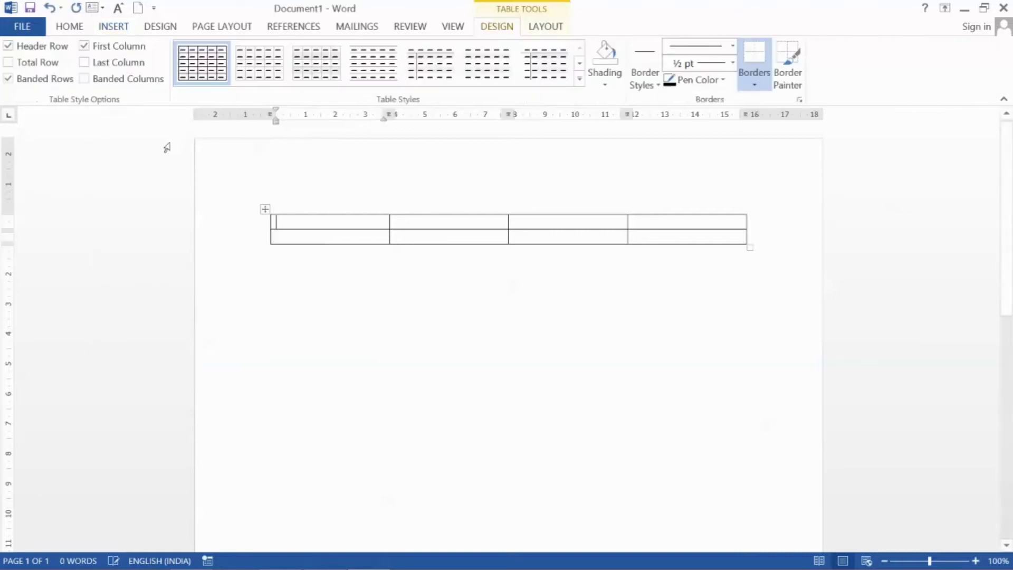
{"action": "left_click", "coordinate": [441, 301]}
{"action": "left_click", "coordinate": [347, 221]}
{"action": "left_click", "coordinate": [447, 217]}
{"action": "left_click", "coordinate": [559, 222]}
{"action": "left_click", "coordinate": [676, 220]}
{"action": "left_click", "coordinate": [447, 336]}
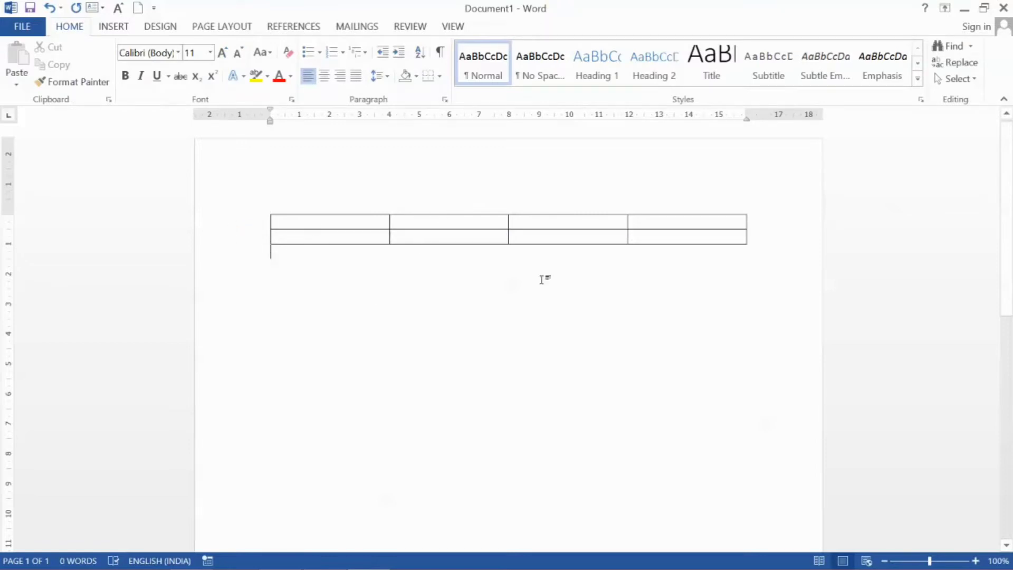
- Insert a second table with five columns and four rows below the first one
{"action": "left_click", "coordinate": [975, 561]}
{"action": "left_click", "coordinate": [975, 561]}
{"action": "left_click", "coordinate": [975, 561]}
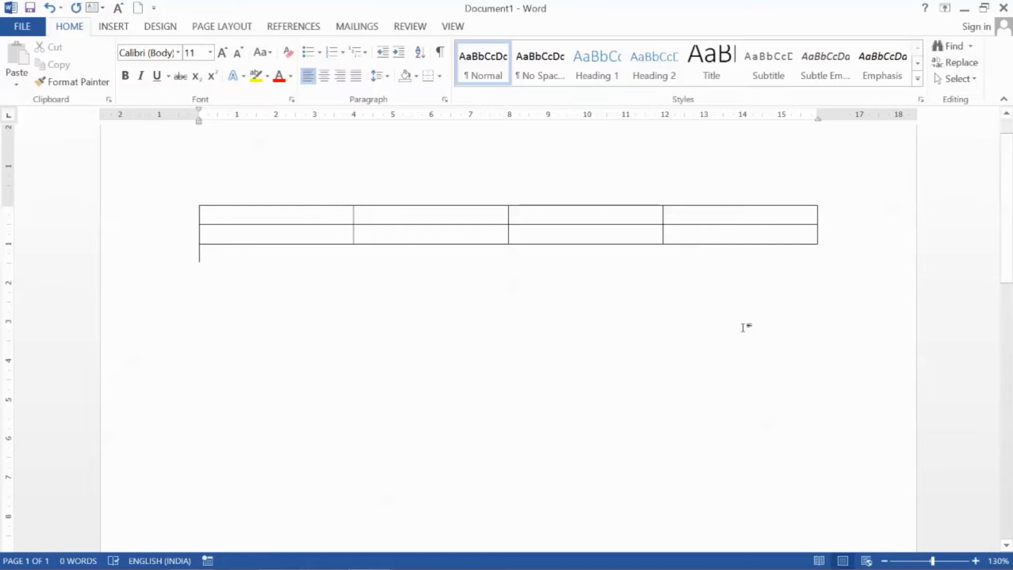
{"action": "left_click", "coordinate": [114, 29]}
{"action": "left_click", "coordinate": [115, 81]}
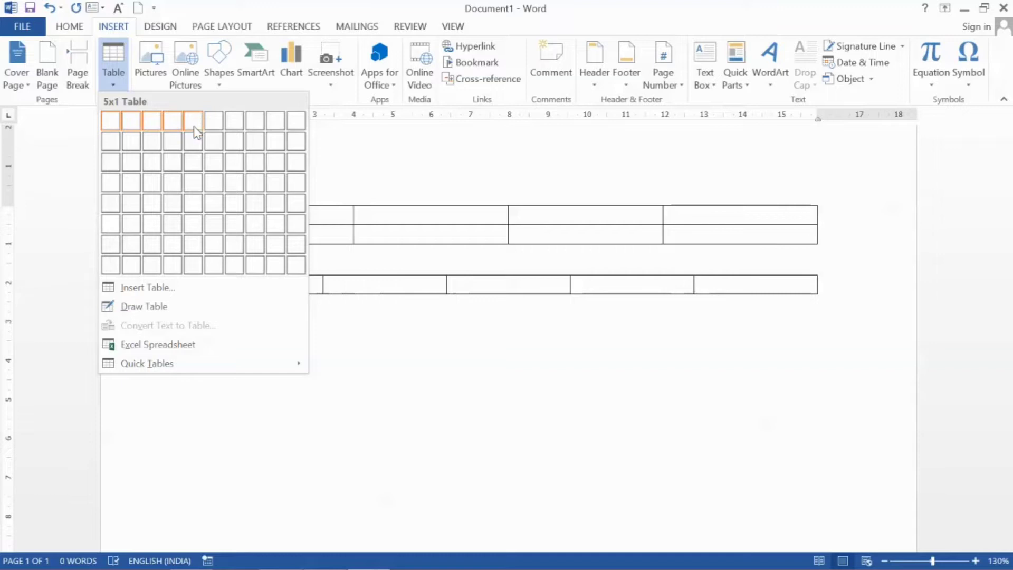
{"action": "left_click", "coordinate": [194, 186]}
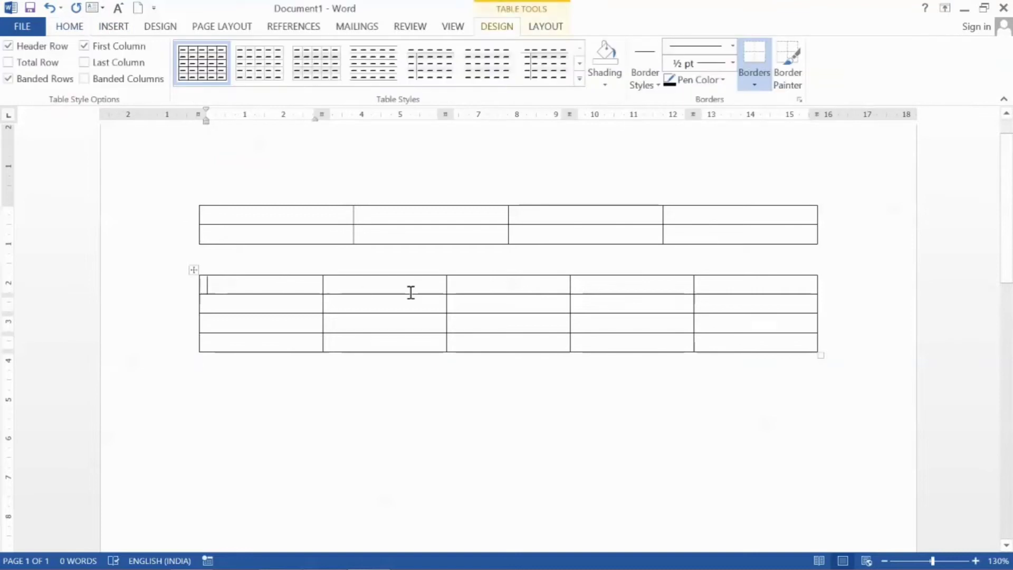
{"action": "left_click", "coordinate": [407, 290]}
{"action": "left_click", "coordinate": [505, 290]}
{"action": "left_click", "coordinate": [754, 285]}
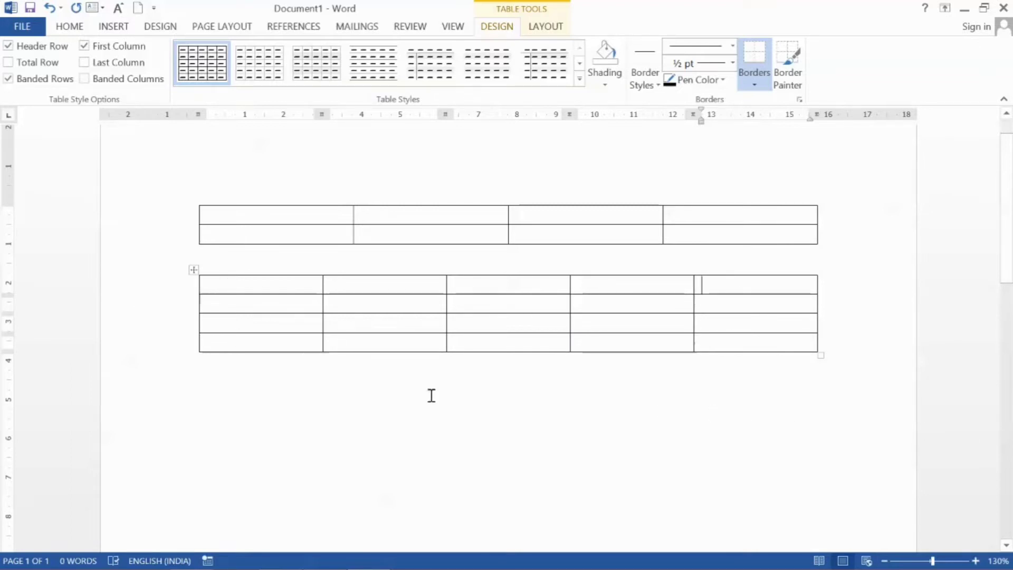
- Add a third table below the second by specifying 5 columns and 4 rows, with automatic fixed column width
{"action": "left_click", "coordinate": [248, 397]}
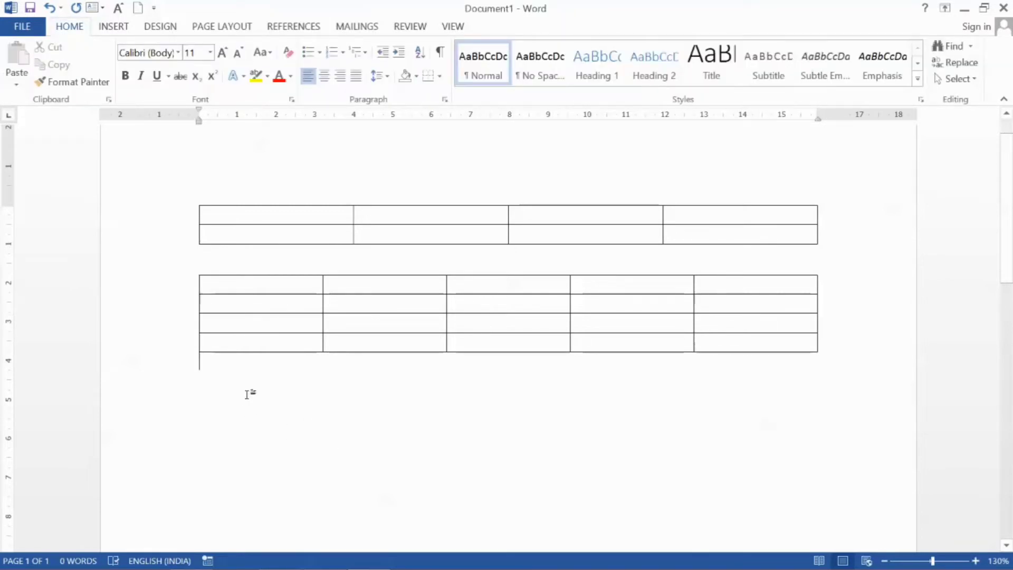
{"action": "left_click", "coordinate": [109, 26]}
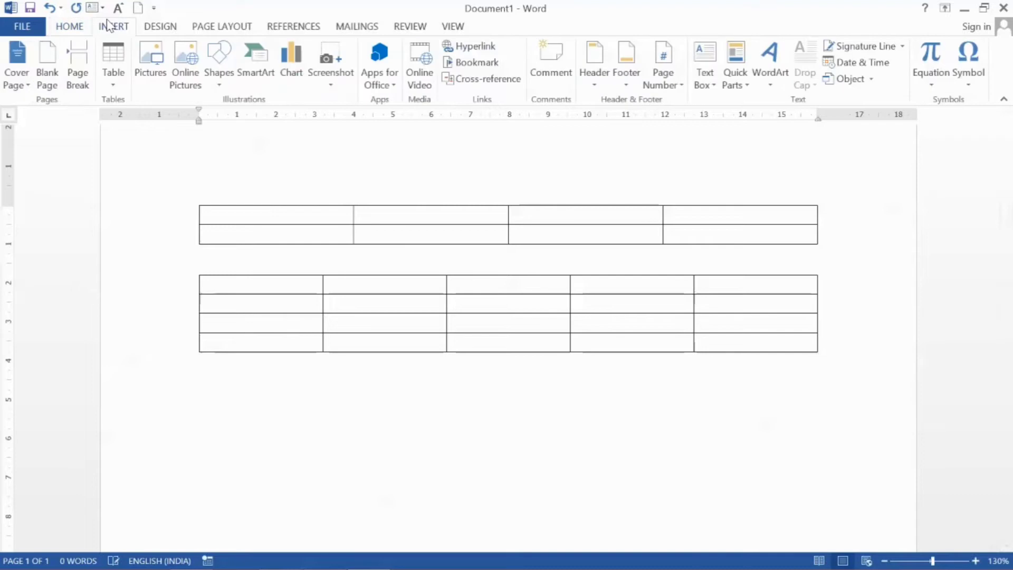
{"action": "left_click", "coordinate": [113, 84]}
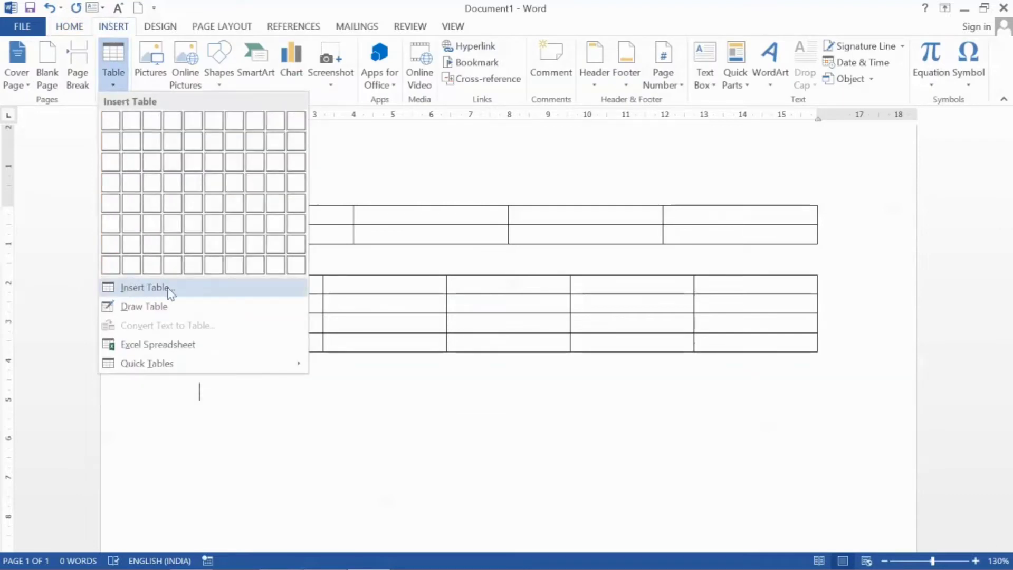
{"action": "left_click", "coordinate": [151, 288]}
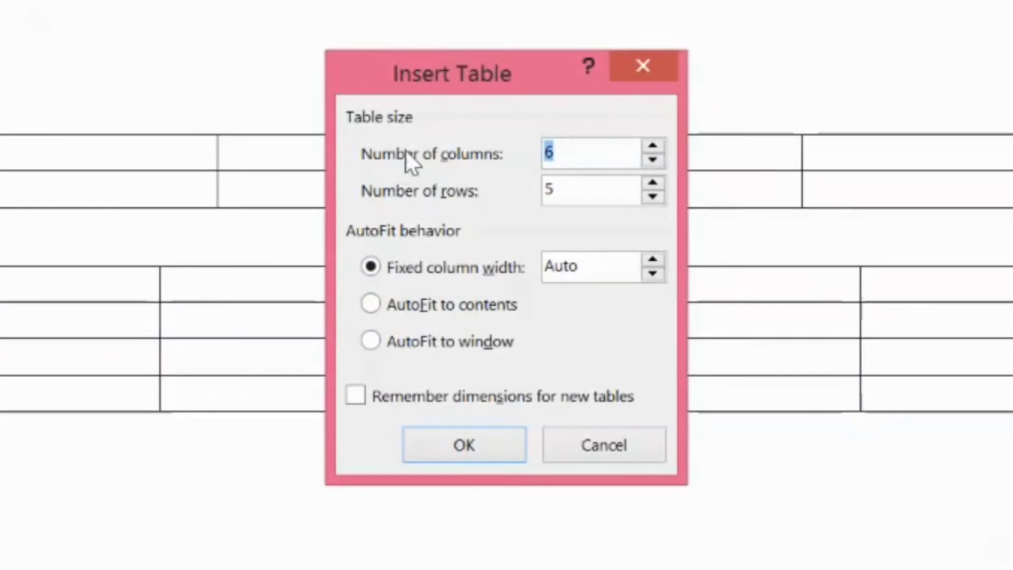
{"action": "left_click_drag", "start_coordinate": [477, 68], "coordinate": [466, 95]}
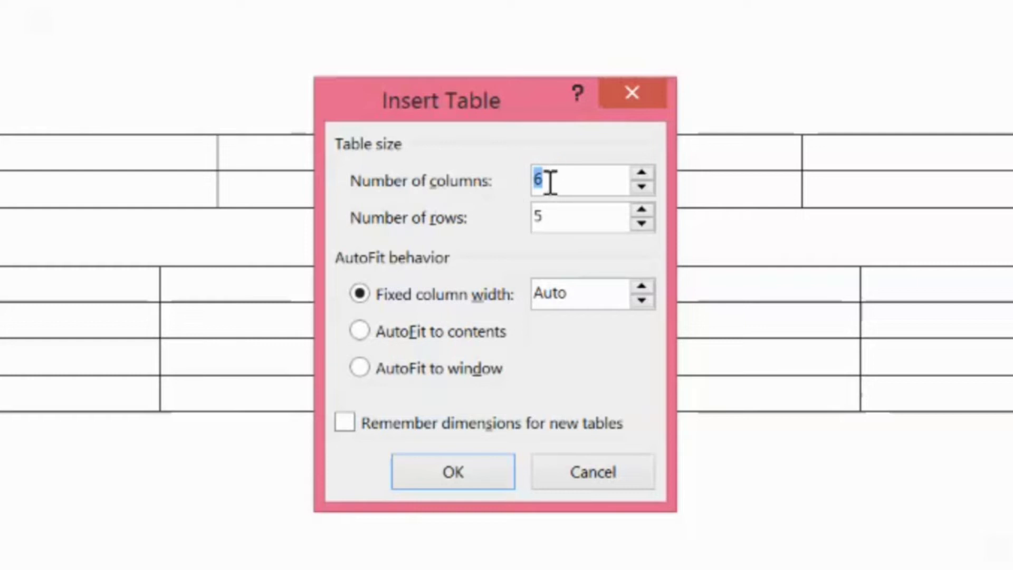
{"action": "left_click", "coordinate": [641, 186]}
{"action": "left_click", "coordinate": [642, 186]}
{"action": "left_click", "coordinate": [643, 173]}
{"action": "left_click", "coordinate": [643, 224]}
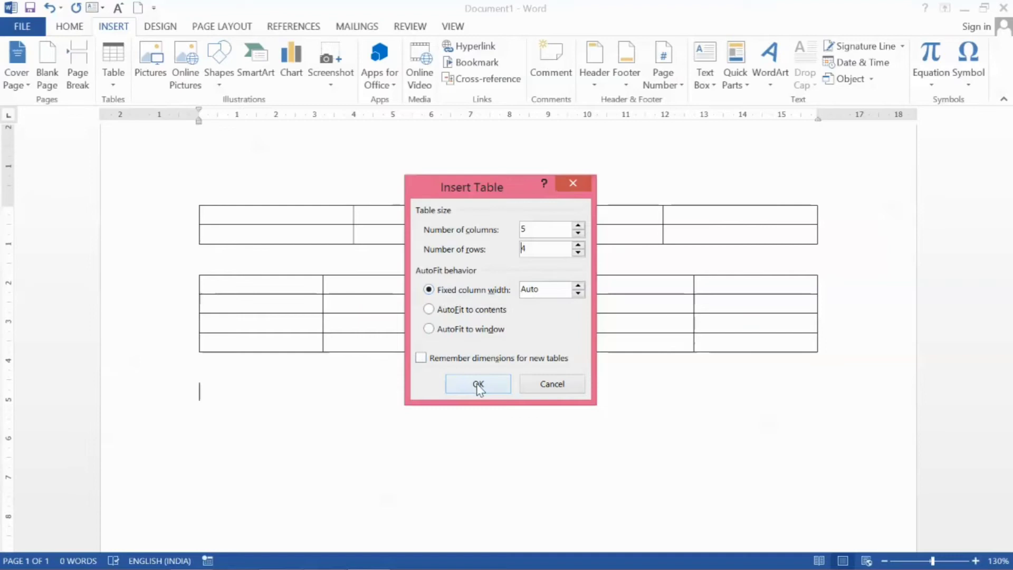
{"action": "left_click", "coordinate": [465, 471]}
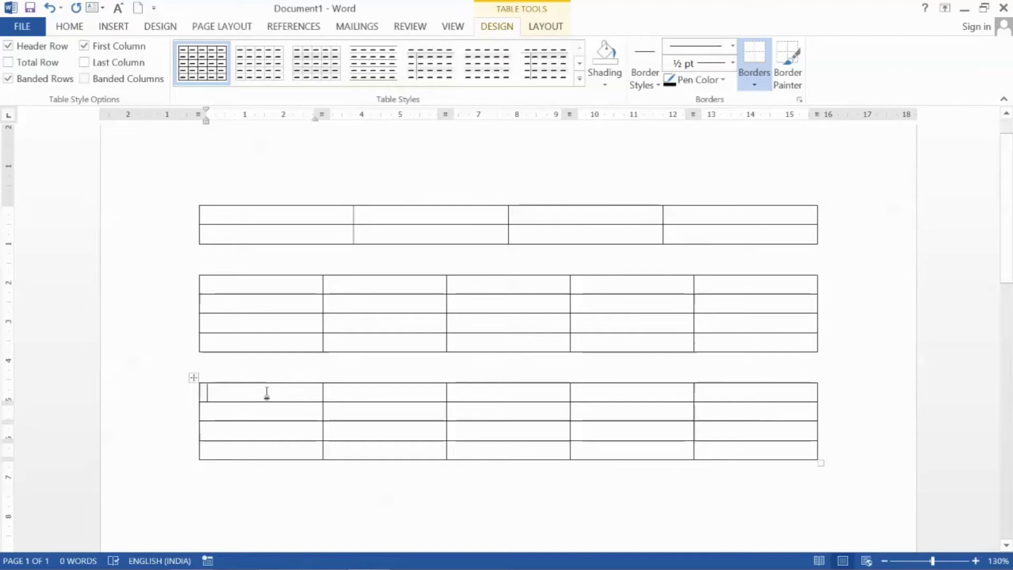
- Enlarge the font size of the whole document, including all three tables, to 17 points
{"action": "key", "text": "alt+h"}
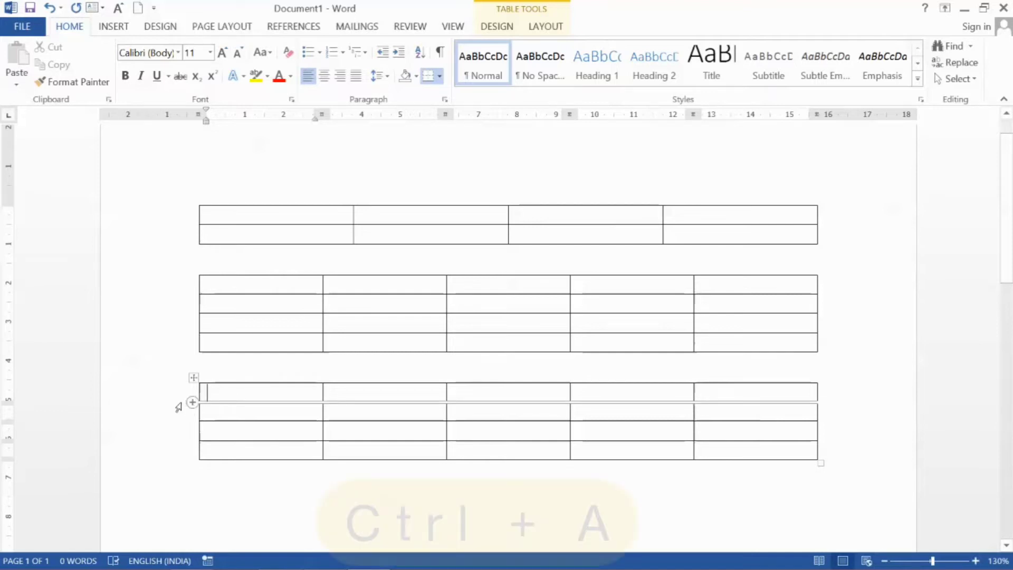
{"action": "key", "text": "ctrl+a"}
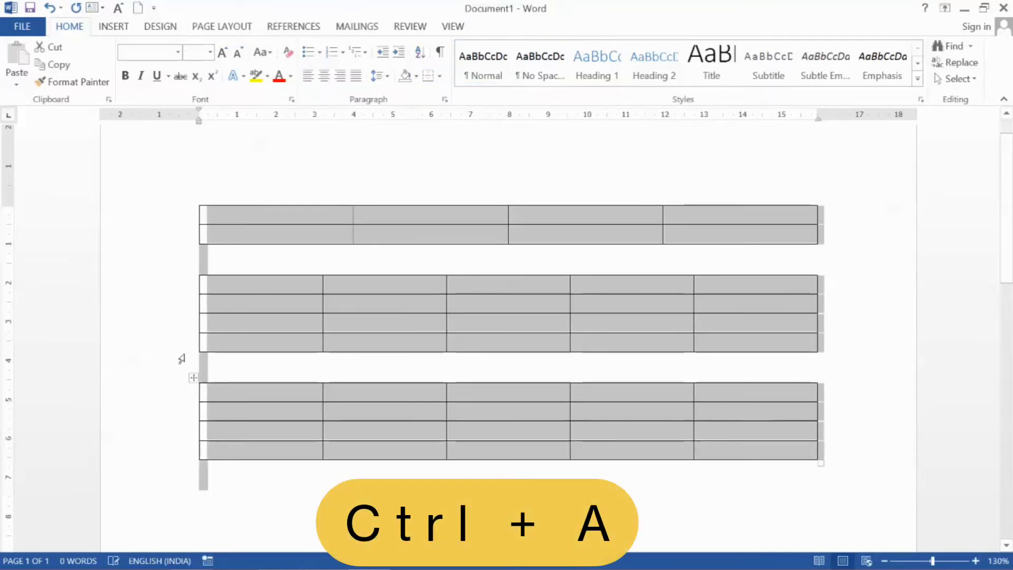
{"action": "left_click", "coordinate": [223, 52]}
{"action": "left_click", "coordinate": [223, 52]}
{"action": "key", "text": "ctrl+bracketright"}
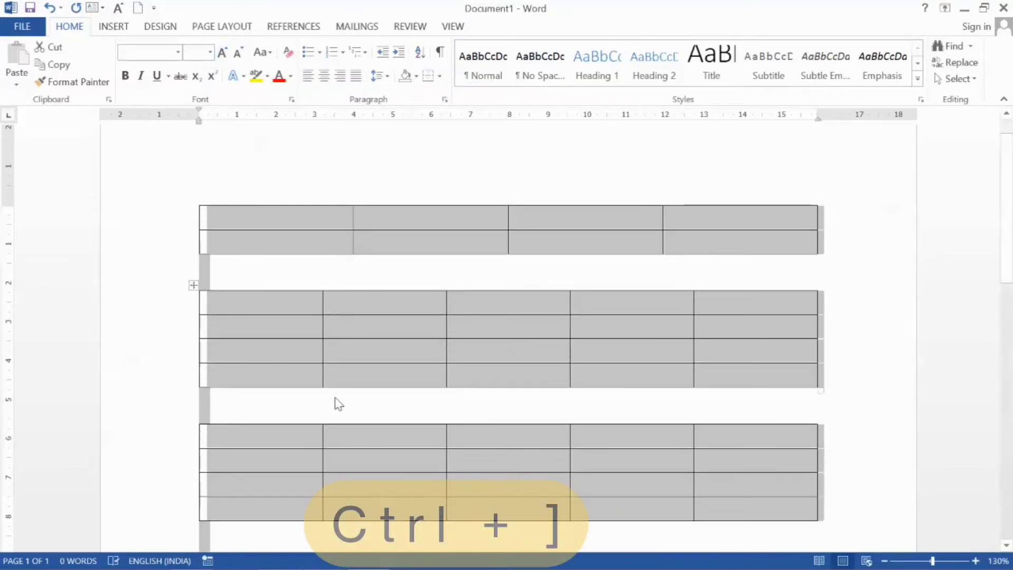
- Enter the headings "Examination Passed" and "Board/University" in the first two header cells of the third table
{"action": "left_click", "coordinate": [309, 487]}
{"action": "scroll", "coordinate": [364, 443], "scroll_direction": "down", "scroll_amount": 3}
{"action": "scroll", "coordinate": [228, 409], "scroll_direction": "down", "scroll_amount": 5}
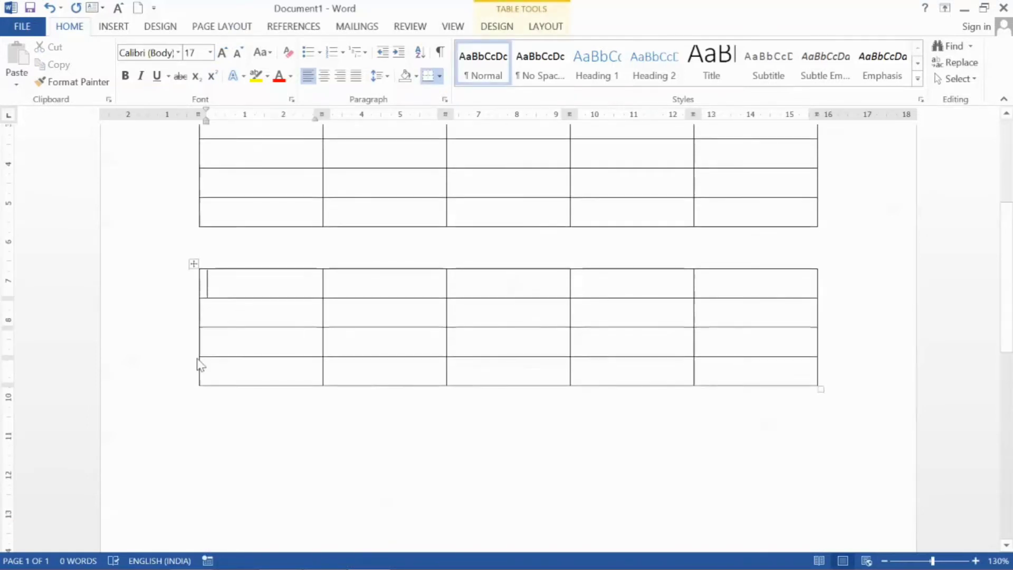
{"action": "type", "text": "Examinatio"}
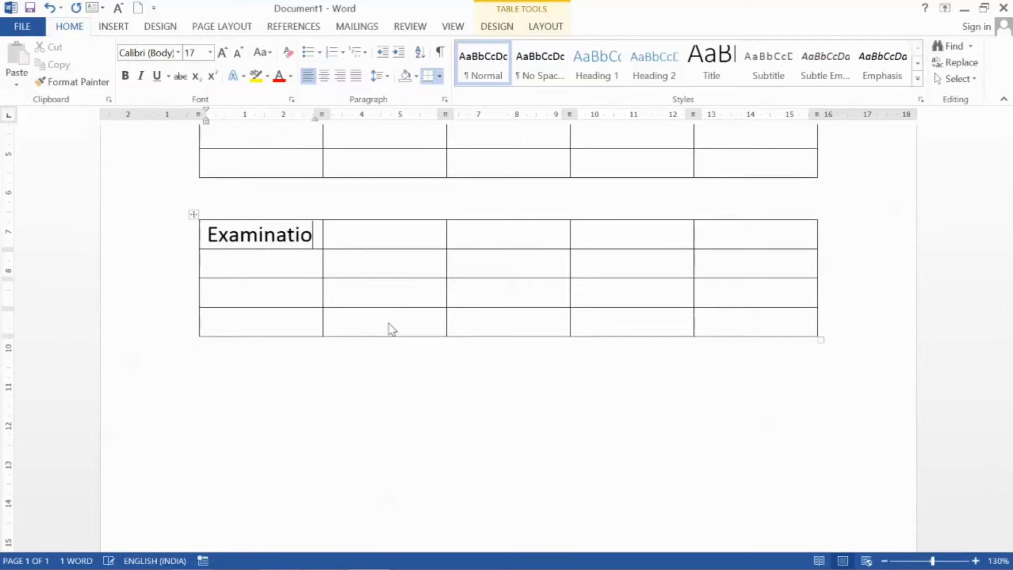
{"action": "type", "text": "n Passed"}
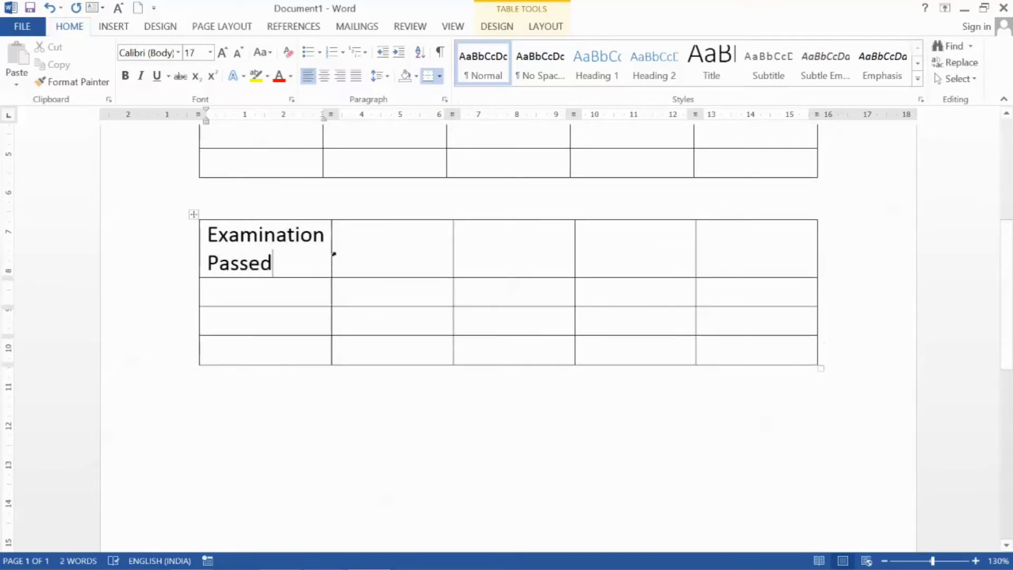
{"action": "key", "text": "Tab"}
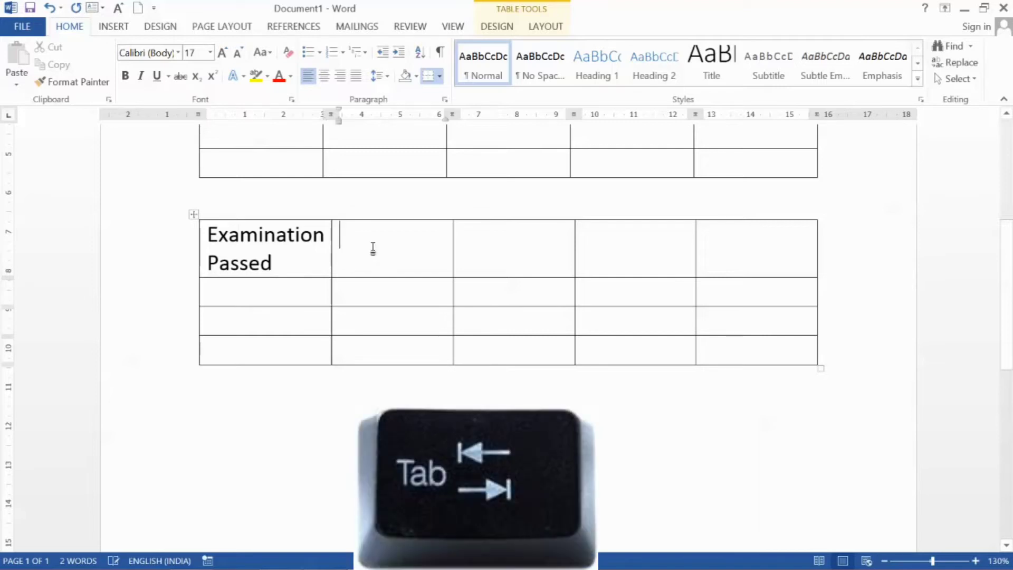
{"action": "type", "text": "Boar"}
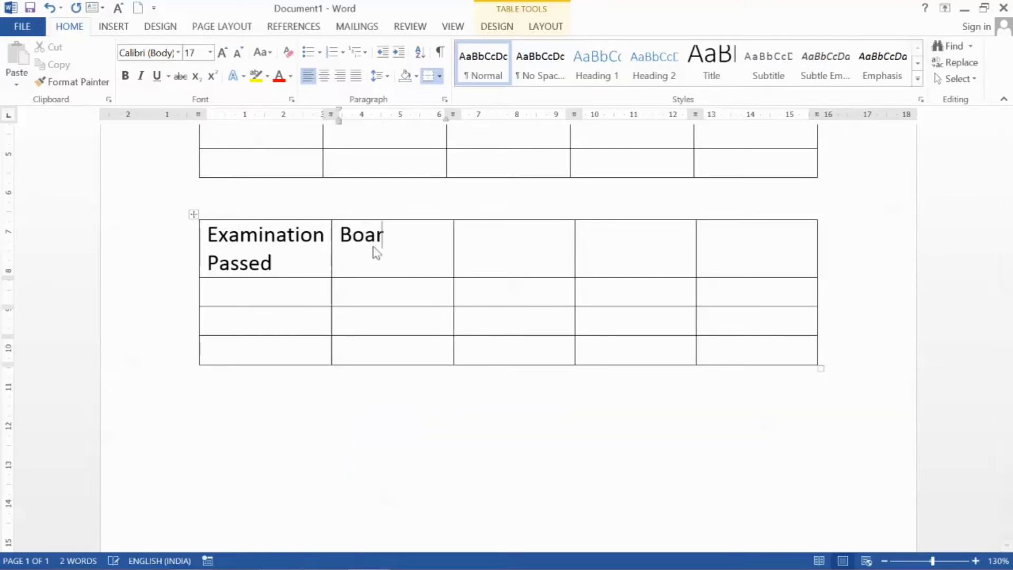
{"action": "type", "text": "d/University"}
{"action": "key", "text": "Tab"}
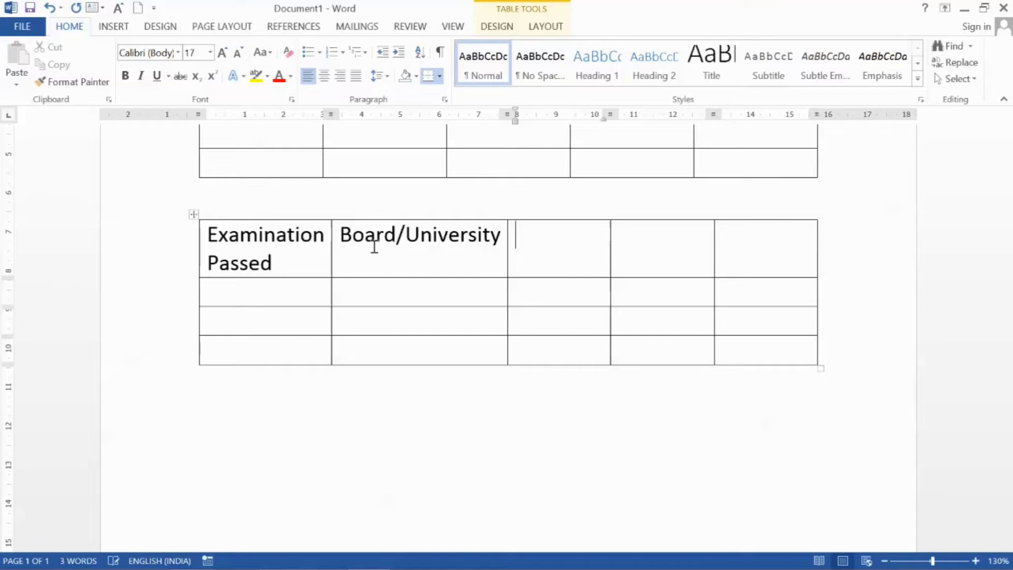
- Fill the remaining three header cells of the third table with "Full Marks", "Obtained Marks" and "Division/Grade"
{"action": "type", "text": "Full Marks"}
{"action": "key", "text": "Tab"}
{"action": "type", "text": "B"}
{"action": "key", "text": "BackSpace"}
{"action": "type", "text": "Obtained Marks"}
{"action": "key", "text": "Tab"}
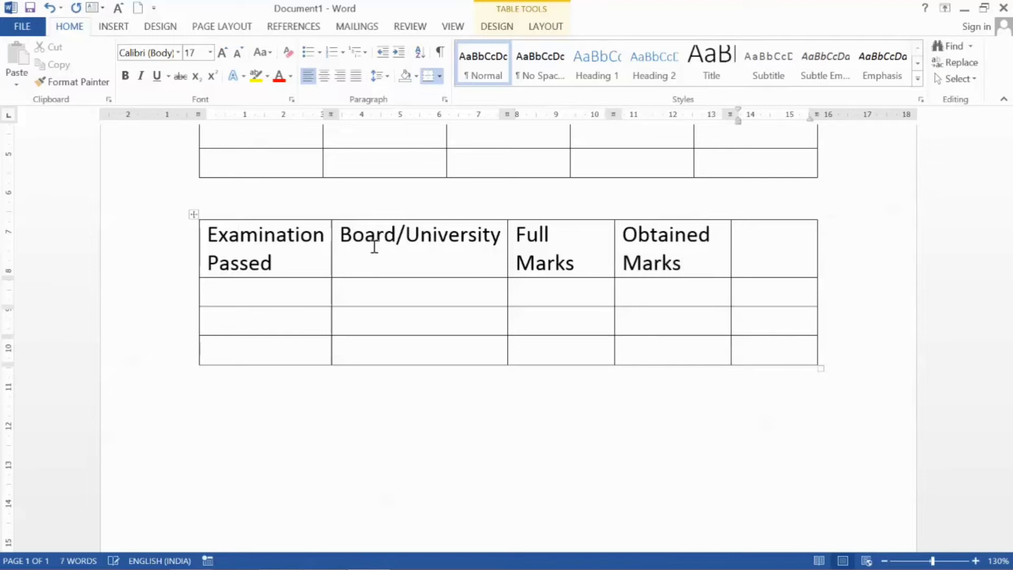
{"action": "type", "text": "Division/Grade"}
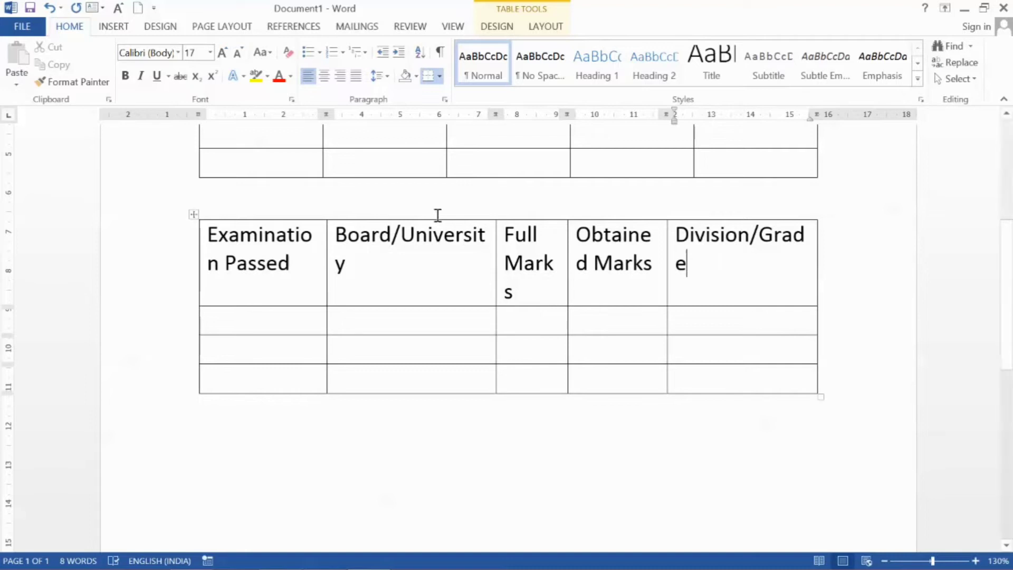
- Set the font size of the entire document to 12 points
{"action": "left_click", "coordinate": [471, 428]}
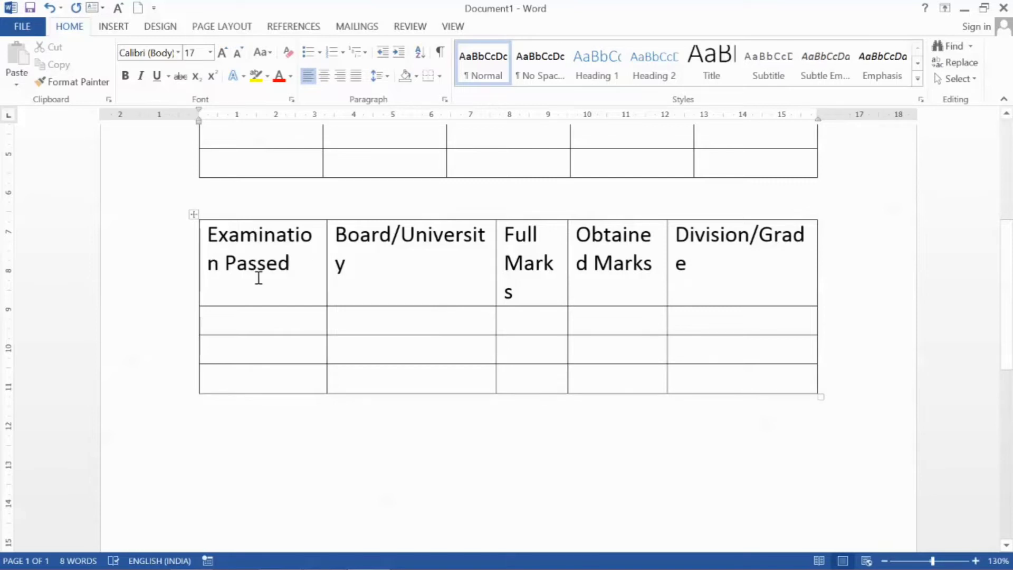
{"action": "key", "text": "ctrl+a"}
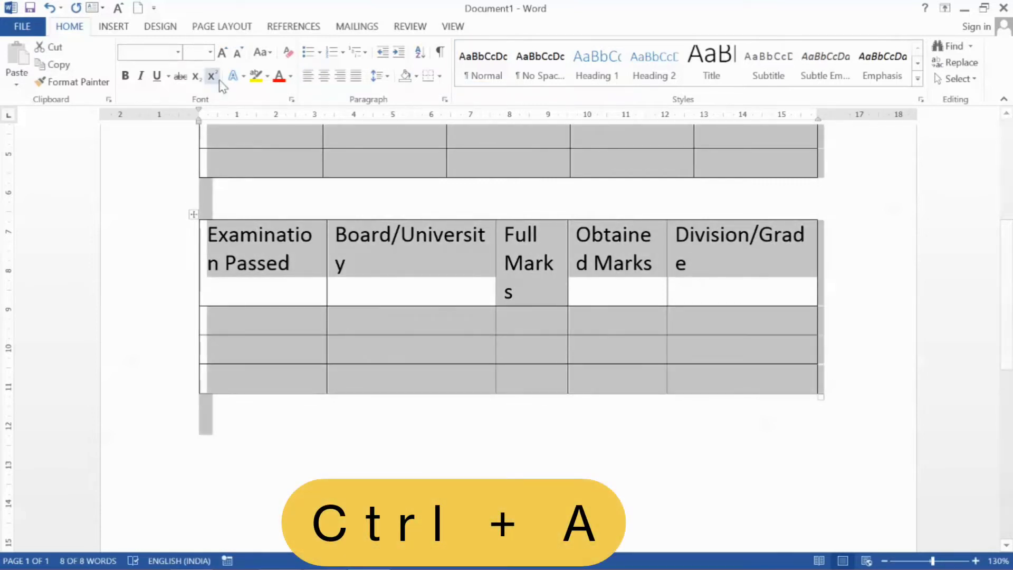
{"action": "left_click", "coordinate": [210, 52]}
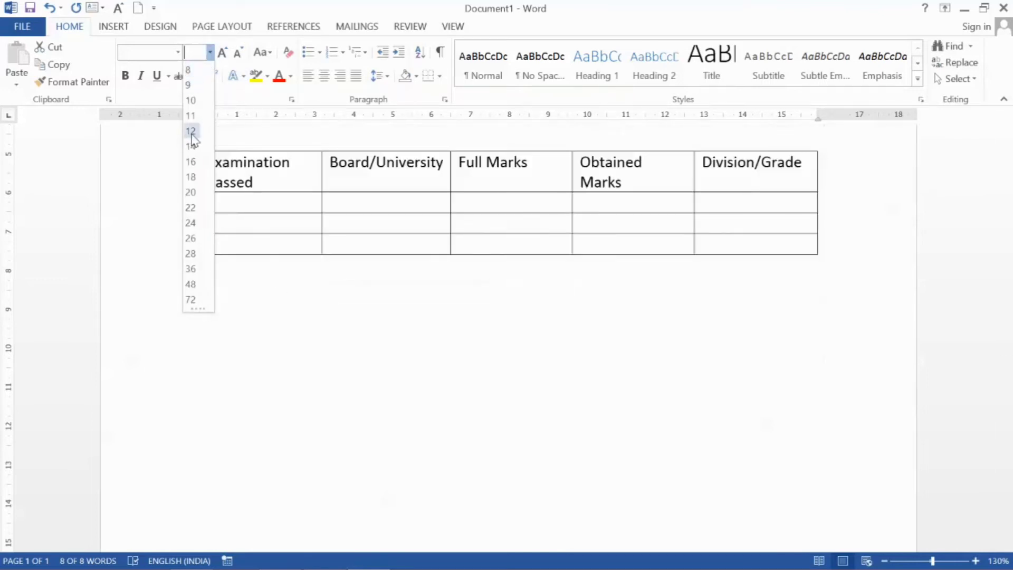
{"action": "left_click", "coordinate": [190, 133]}
{"action": "left_click", "coordinate": [423, 273]}
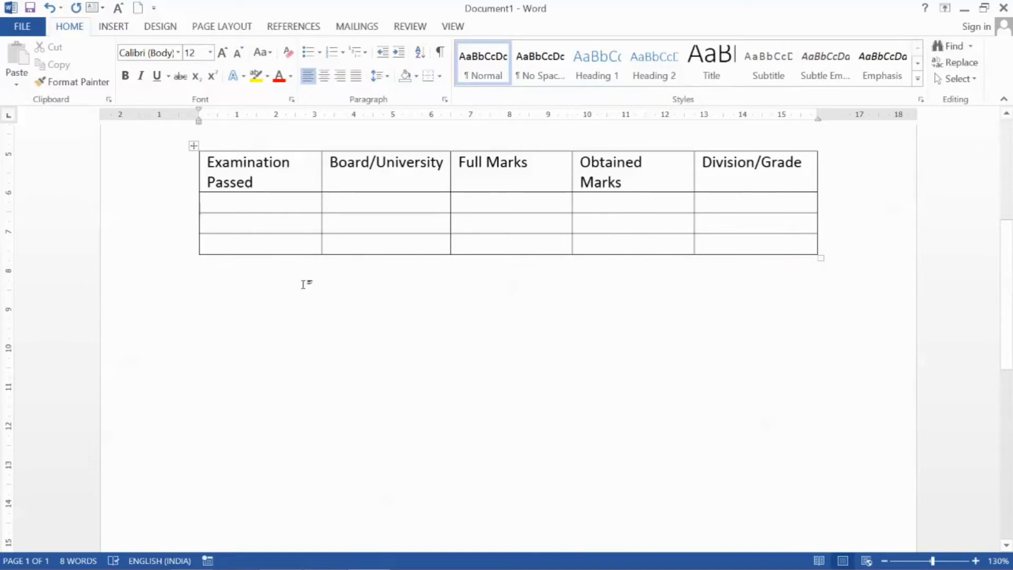
- Widen the Examination Passed column of the third table so its heading fits on one line
{"action": "left_click", "coordinate": [287, 221]}
{"action": "left_click", "coordinate": [352, 221]}
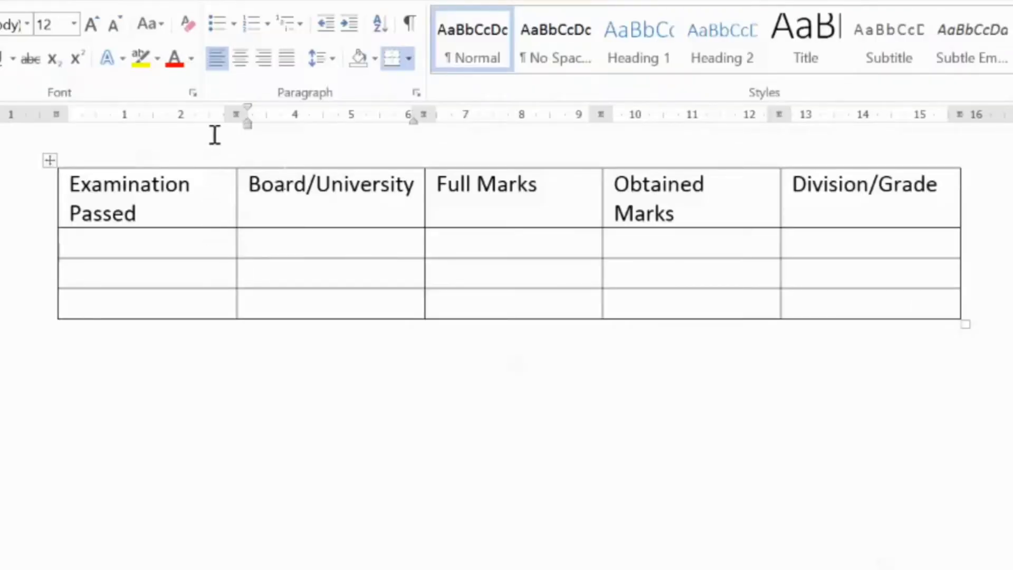
{"action": "left_click", "coordinate": [429, 437]}
{"action": "left_click", "coordinate": [198, 240]}
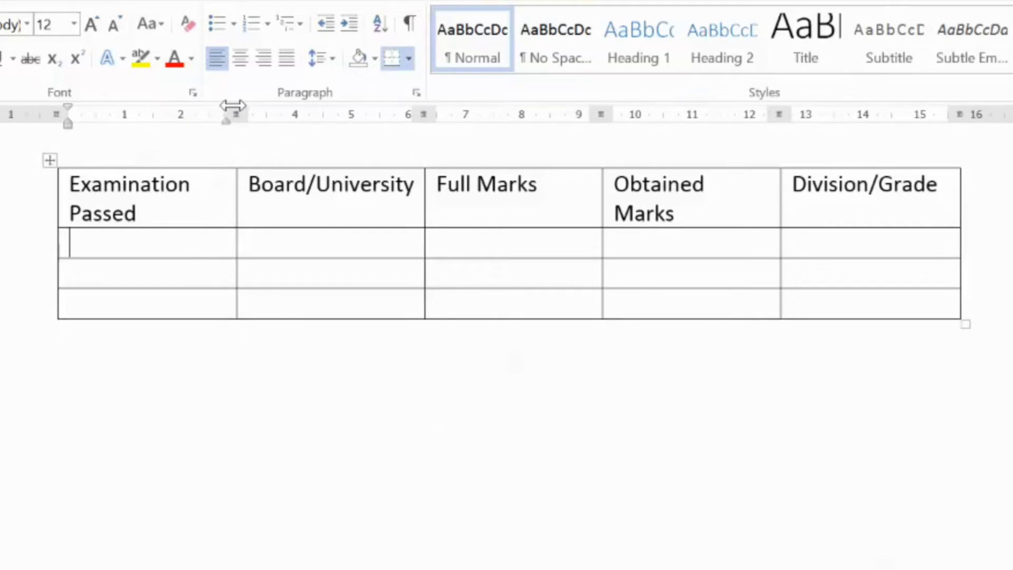
{"action": "left_click_drag", "start_coordinate": [233, 106], "coordinate": [282, 109]}
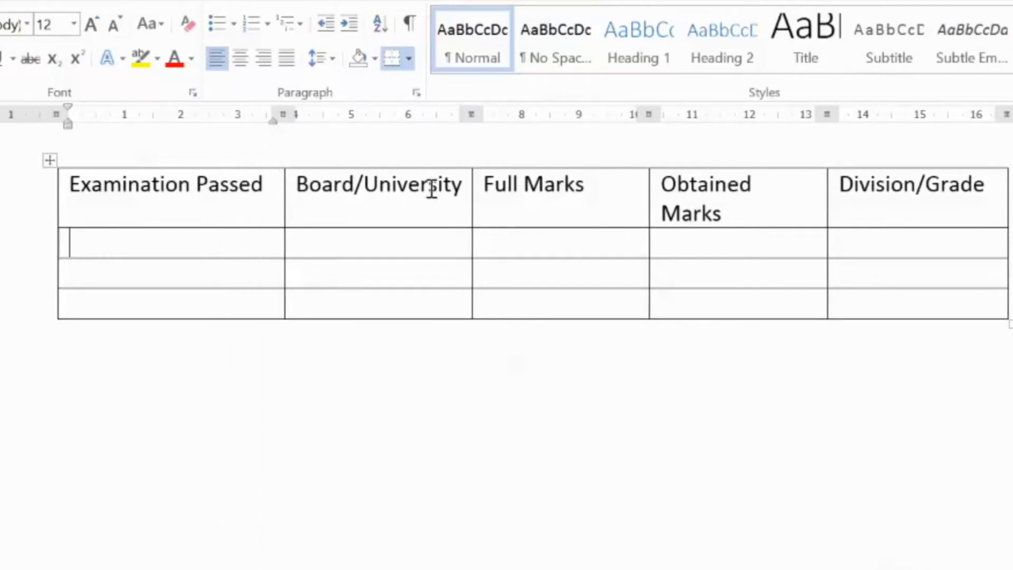
- Narrow the Full Marks column to fit its heading and widen the Obtained Marks column so its heading fits on one line
{"action": "left_click_drag", "start_coordinate": [647, 112], "coordinate": [595, 112]}
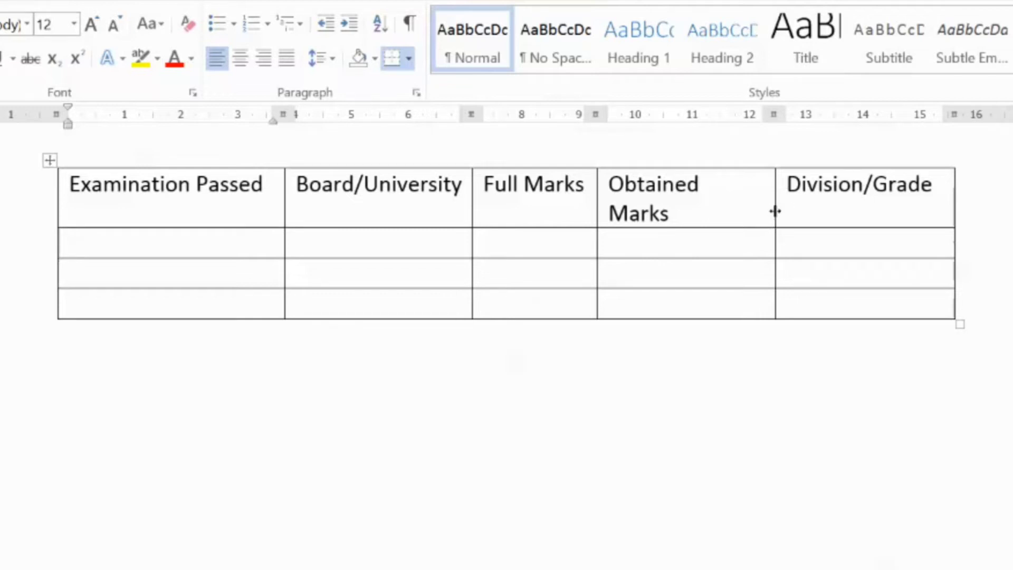
{"action": "left_click_drag", "start_coordinate": [775, 211], "coordinate": [788, 208]}
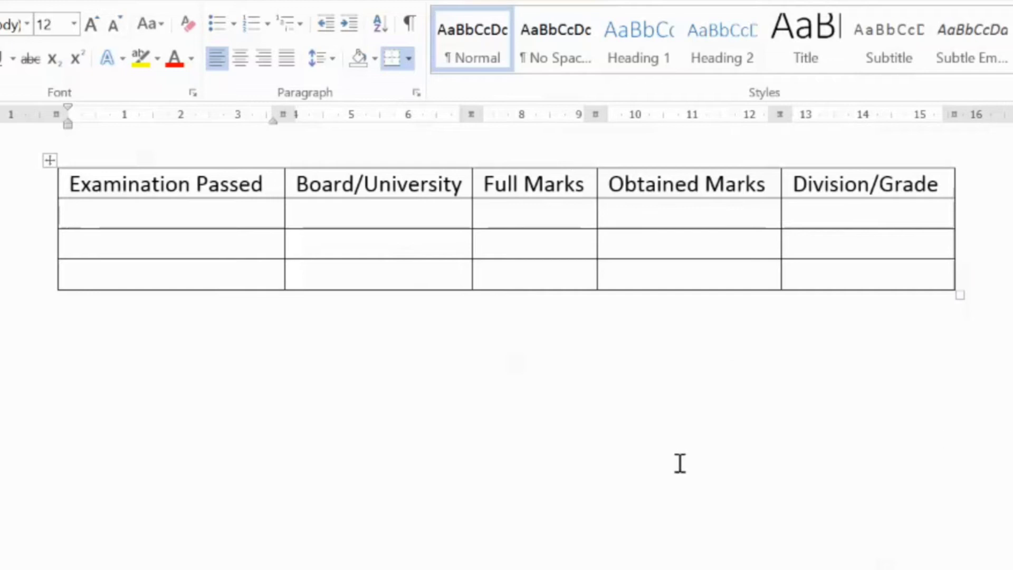
{"action": "left_click", "coordinate": [116, 225]}
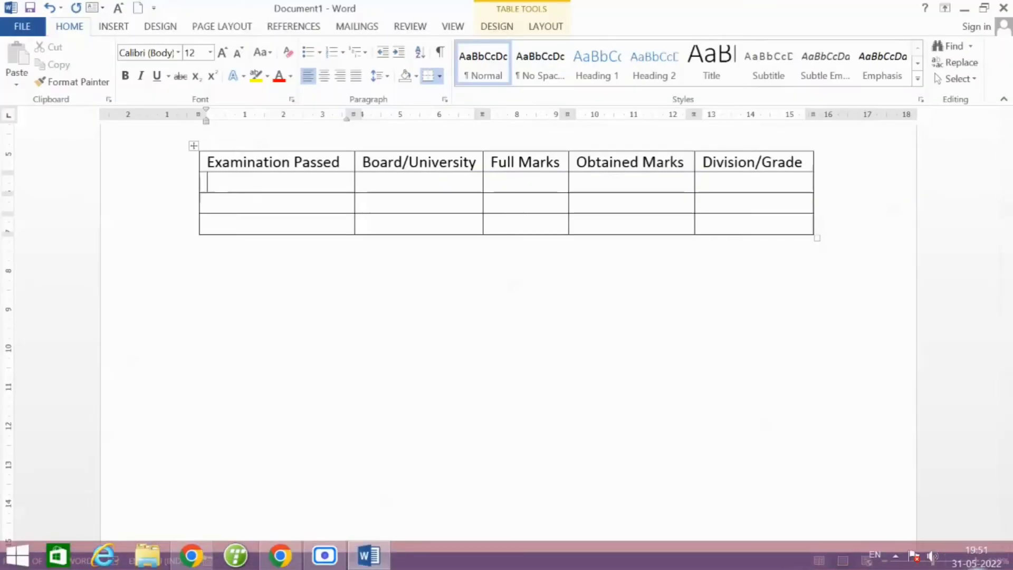
- Enter "Matric", "I.Sc" and "B.A" in the three empty cells under Examination Passed
{"action": "type", "text": "Matric"}
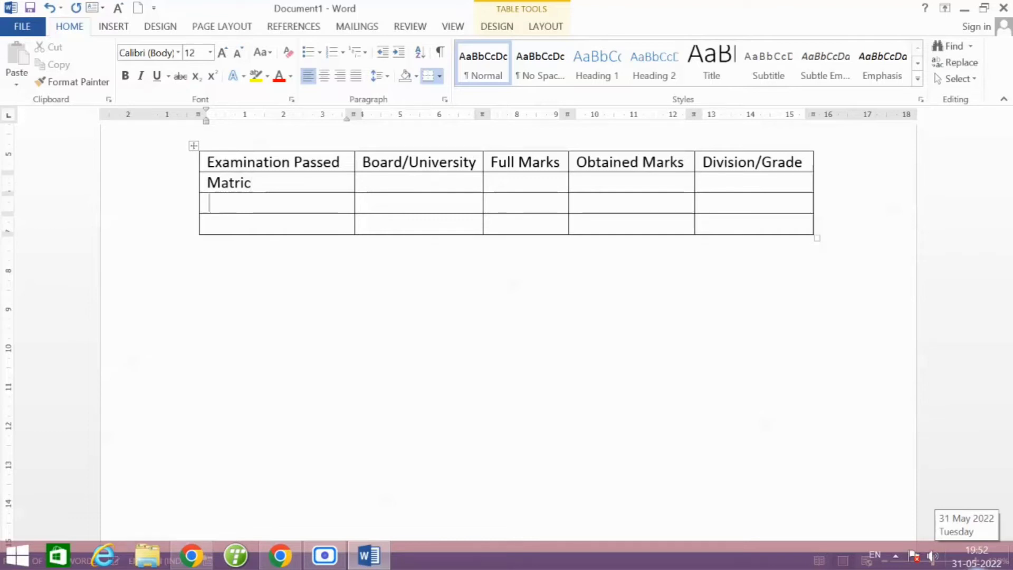
{"action": "type", "text": ".Scv"}
{"action": "key", "text": "BackSpace"}
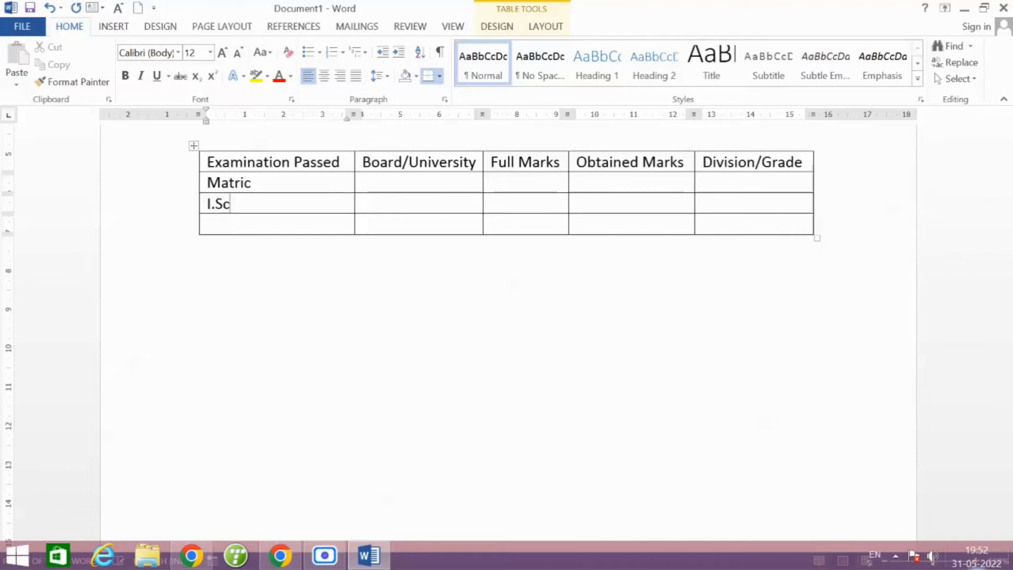
{"action": "key", "text": "Down"}
{"action": "type", "text": "B.A"}
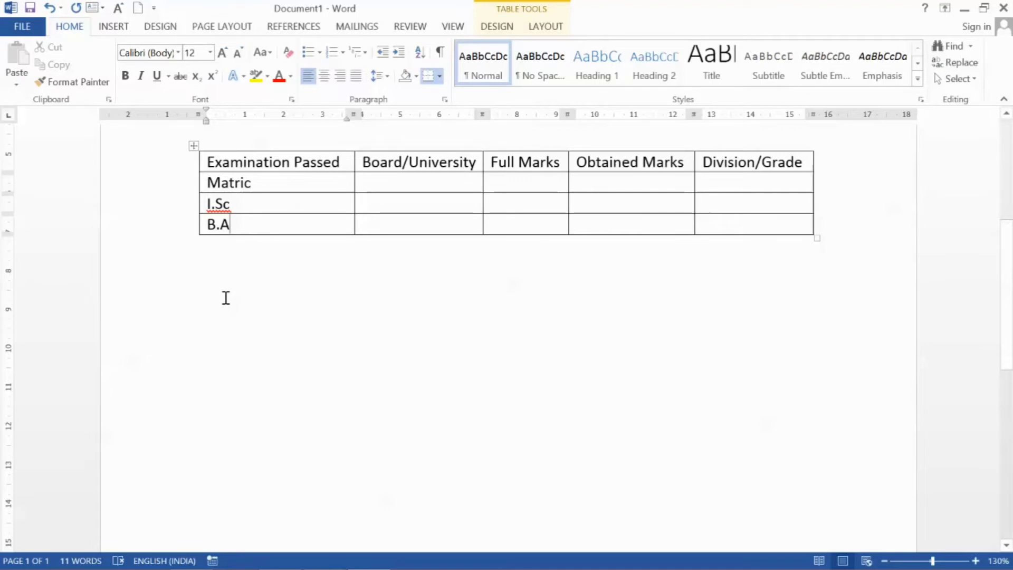
- Add a new row at the end of the table and enter "M.A" under Examination Passed
{"action": "key", "text": "Tab"}
{"action": "key", "text": "Tab"}
{"action": "key", "text": "Tab"}
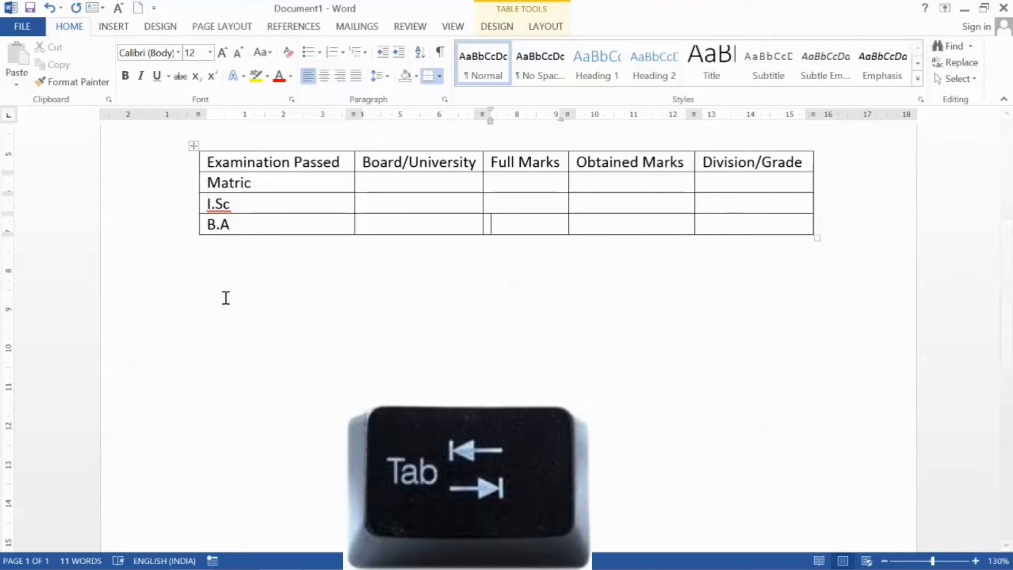
{"action": "key", "text": "Tab"}
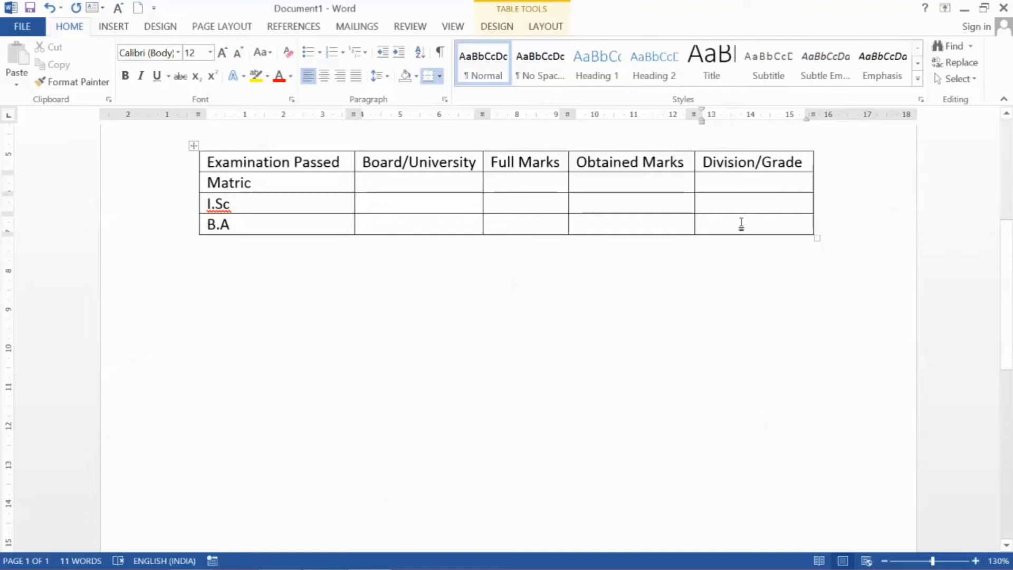
{"action": "key", "text": "Tab"}
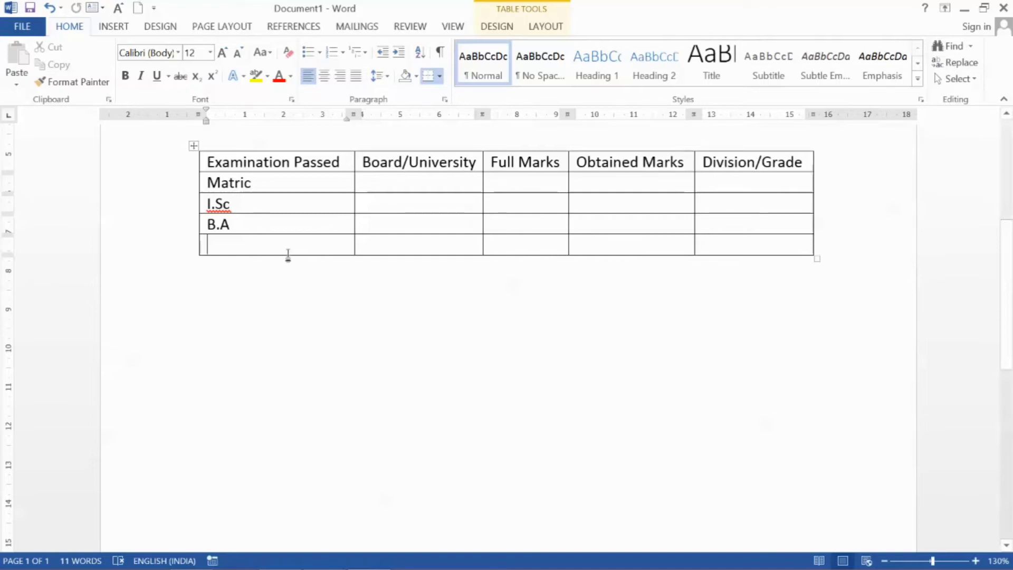
{"action": "type", "text": "M."}
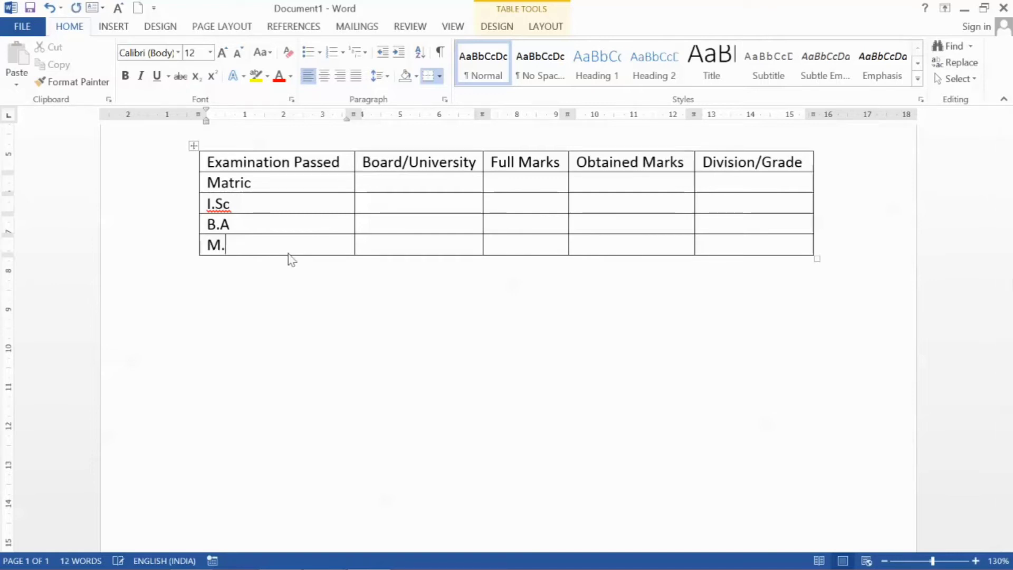
- Add another empty row to the table below the M.A row
{"action": "key", "text": "Tab"}
{"action": "key", "text": "Tab"}
{"action": "key", "text": "Tab"}
{"action": "key", "text": "Tab"}
{"action": "key", "text": "Tab"}
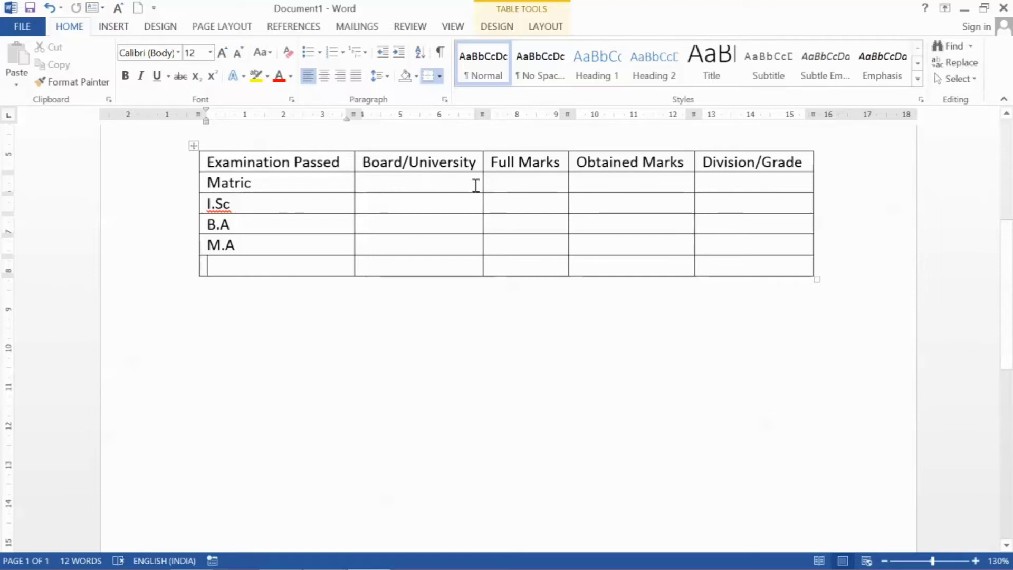
- Insert a column between Board/University and Full Marks and give it the heading "Passing Year"
{"action": "left_click", "coordinate": [451, 182]}
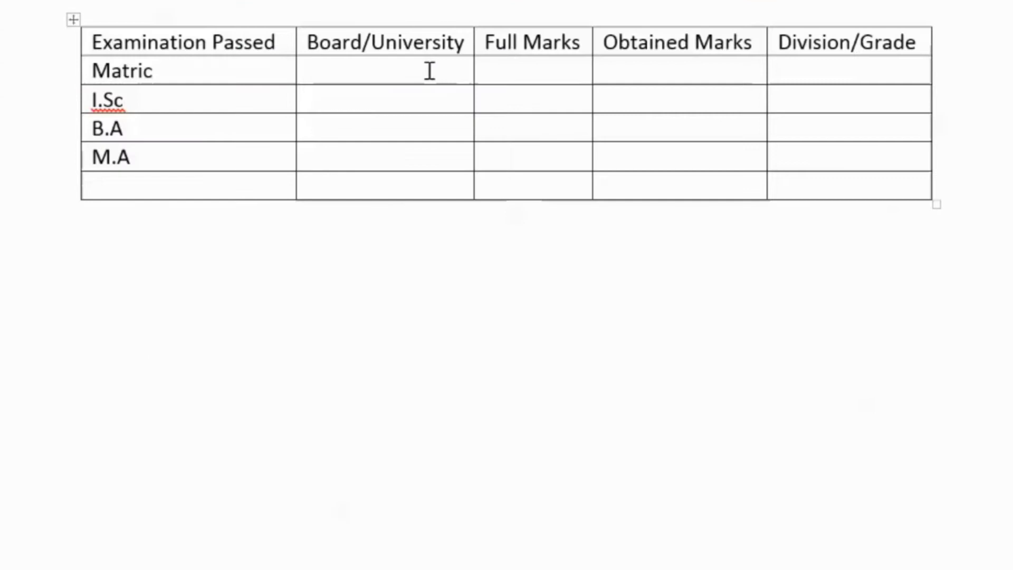
{"action": "left_click", "coordinate": [411, 124]}
{"action": "left_click", "coordinate": [419, 108]}
{"action": "left_click", "coordinate": [541, 81]}
{"action": "left_click", "coordinate": [536, 122]}
{"action": "right_click", "coordinate": [505, 126]}
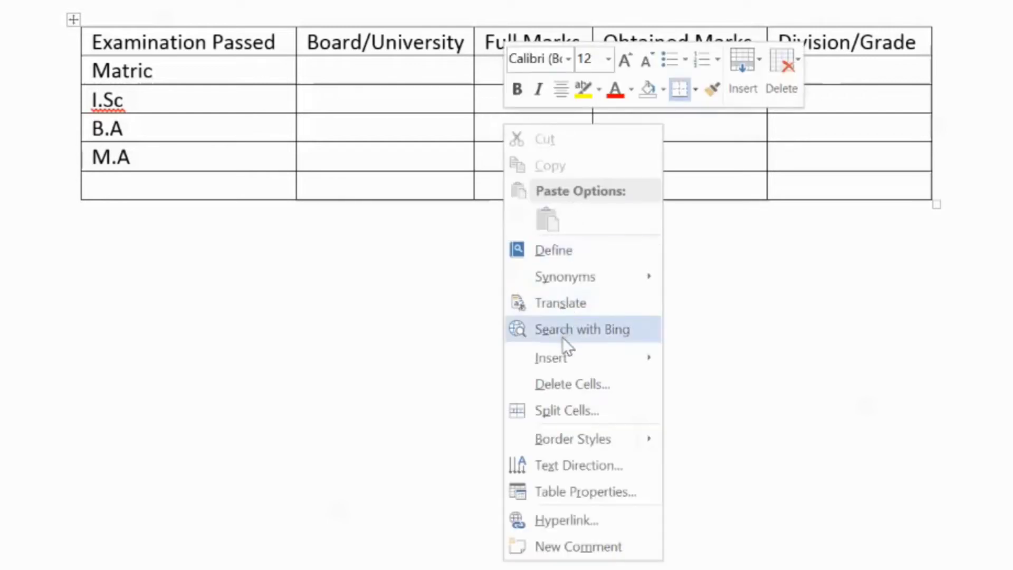
{"action": "mouse_move", "coordinate": [565, 354]}
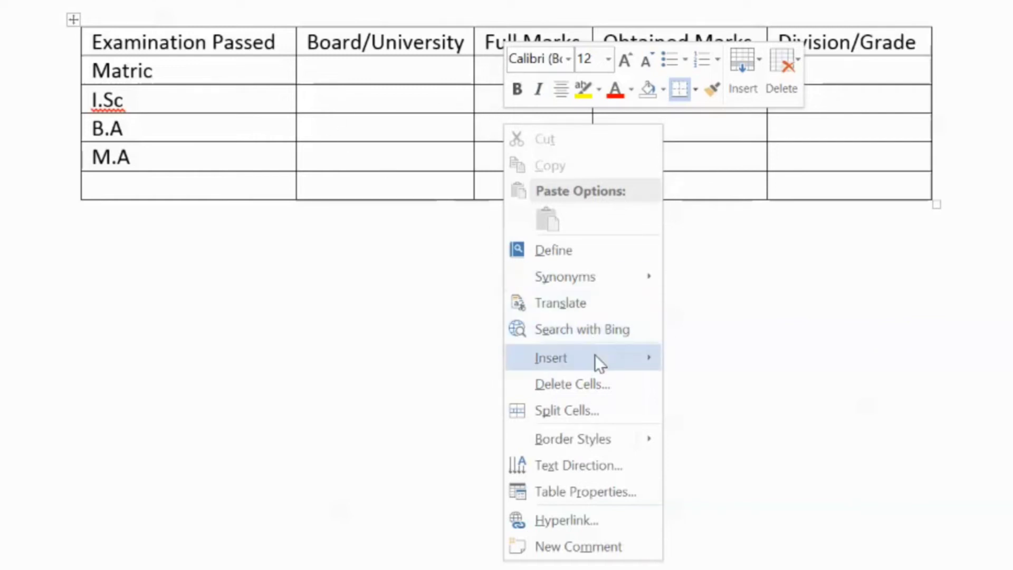
{"action": "mouse_move", "coordinate": [595, 356]}
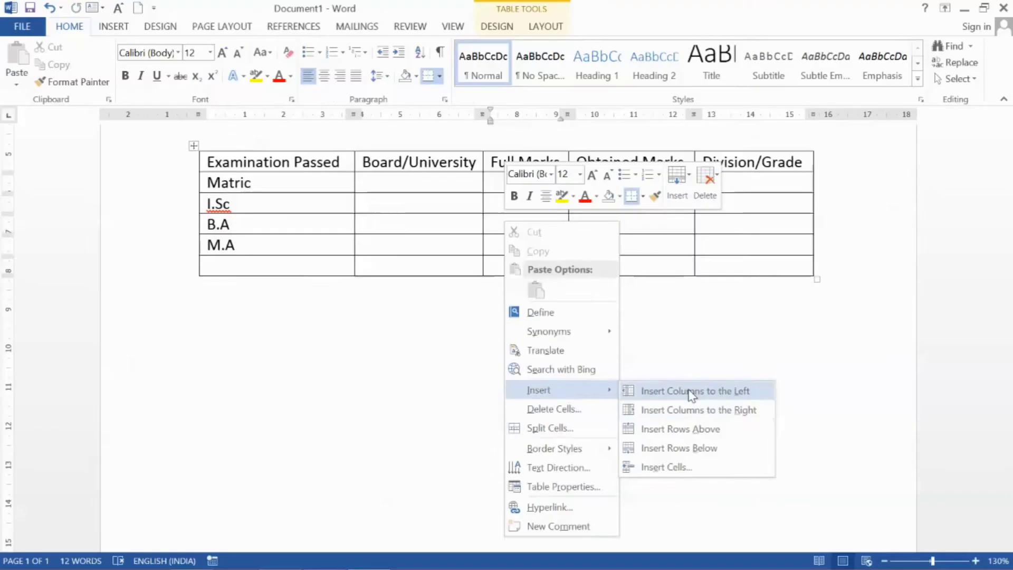
{"action": "left_click", "coordinate": [758, 361]}
{"action": "left_click", "coordinate": [498, 173]}
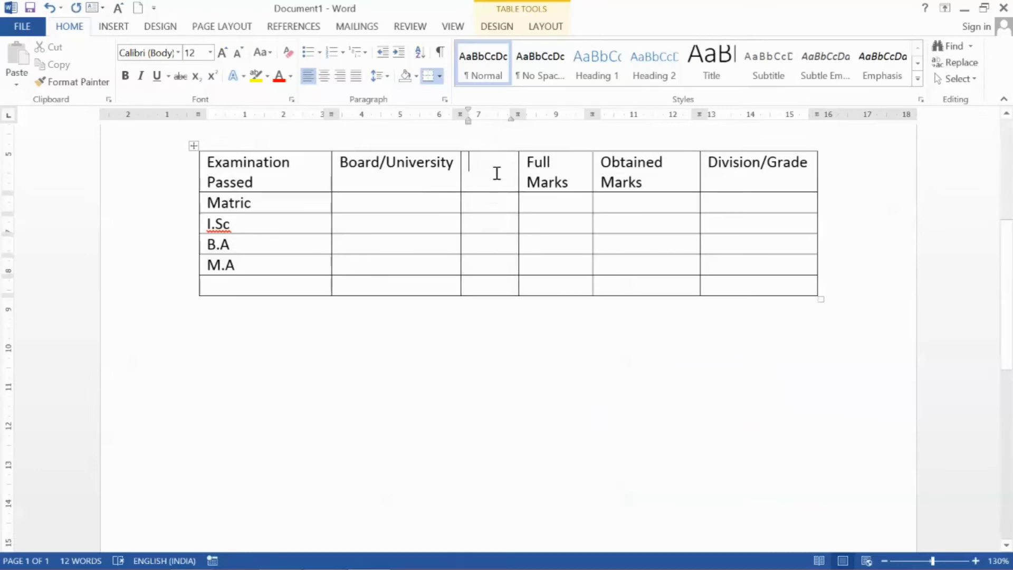
{"action": "type", "text": "Passing Year"}
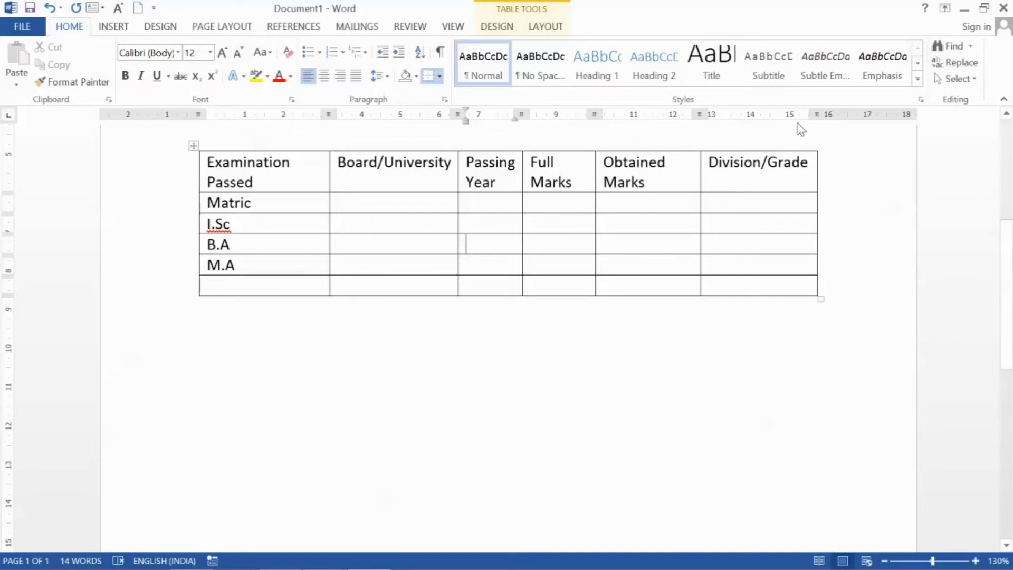
- Widen the Division/Grade column, and widen the Obtained Marks and Full Marks columns so their headings fit on one line
{"action": "left_click_drag", "start_coordinate": [815, 112], "coordinate": [850, 112]}
{"action": "left_click_drag", "start_coordinate": [700, 114], "coordinate": [734, 114]}
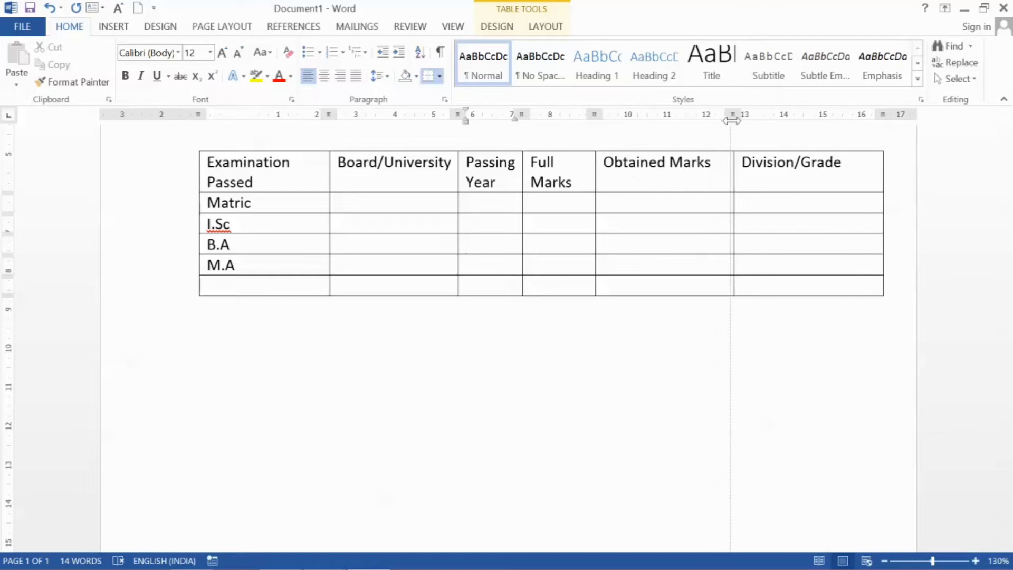
{"action": "left_click_drag", "start_coordinate": [593, 147], "coordinate": [626, 147]}
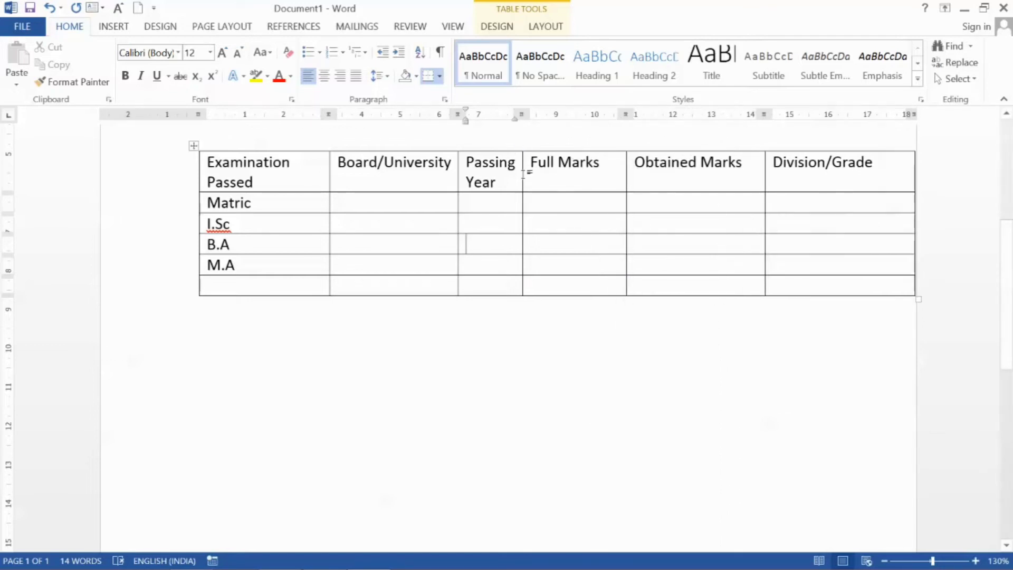
- Fit the Passing Year, Full Marks and Obtained Marks headings on one line each and shift the whole table about 1 cm left
{"action": "left_click_drag", "start_coordinate": [522, 175], "coordinate": [558, 176]}
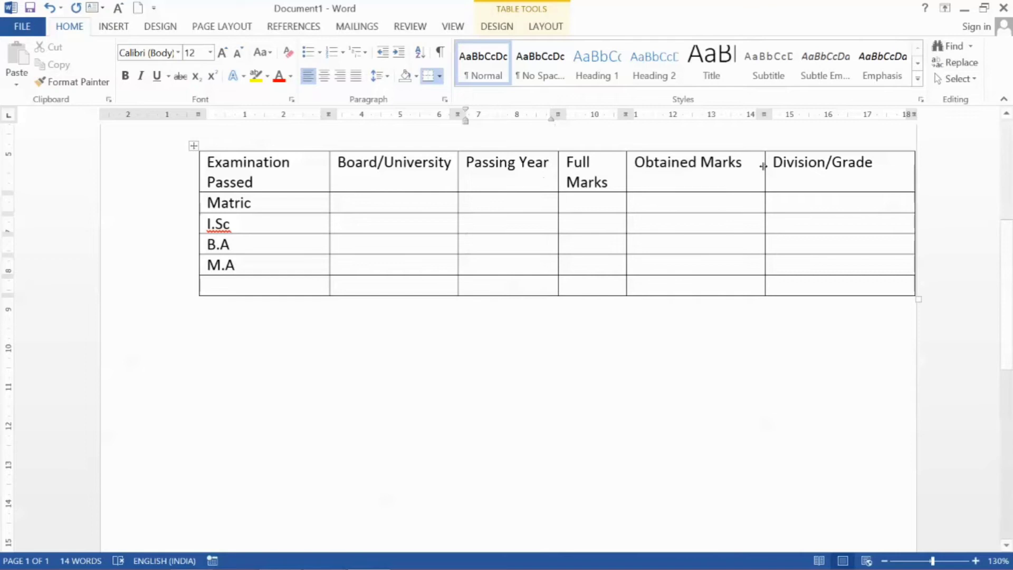
{"action": "left_click_drag", "start_coordinate": [625, 165], "coordinate": [647, 164]}
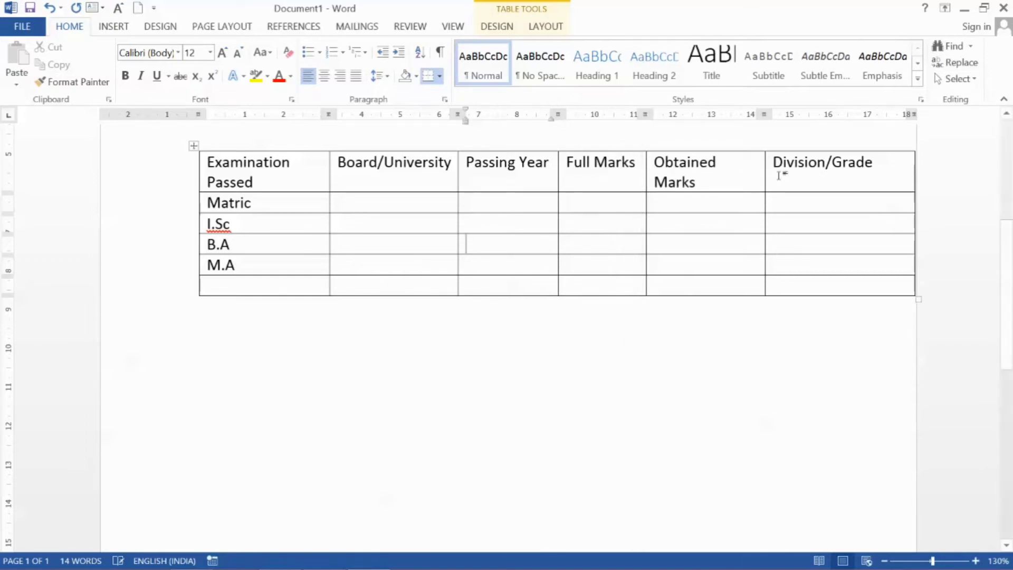
{"action": "left_click_drag", "start_coordinate": [764, 171], "coordinate": [777, 170]}
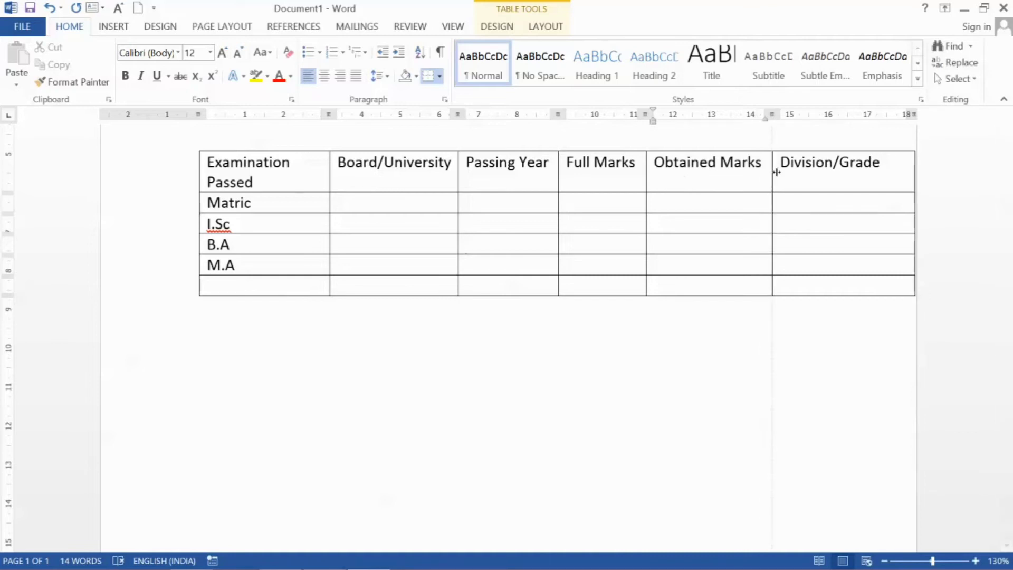
{"action": "left_click_drag", "start_coordinate": [199, 118], "coordinate": [170, 125]}
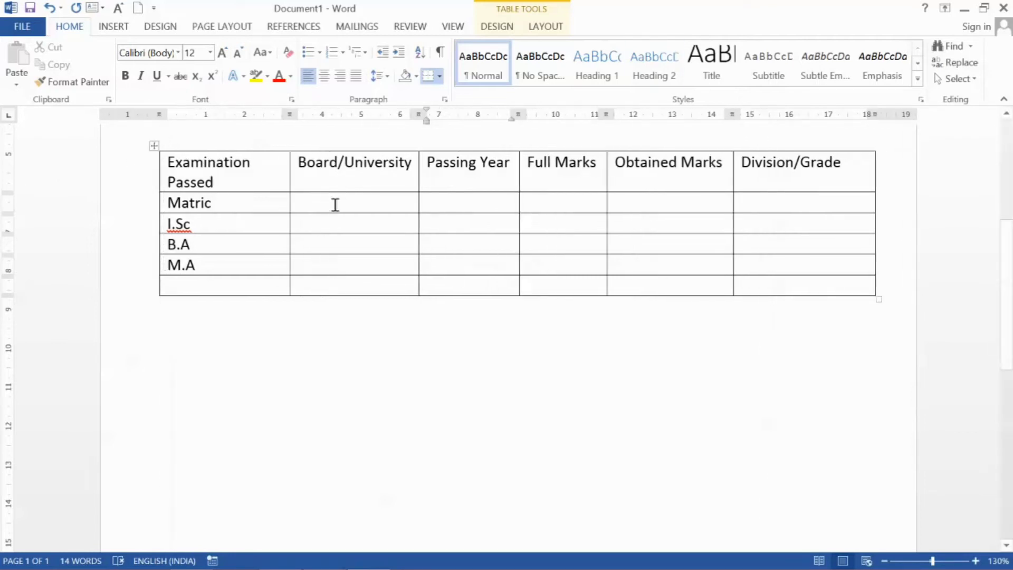
- Insert a table with 6 columns and 2 rows below the examination table, leaving an empty line between them
{"action": "left_click", "coordinate": [272, 333]}
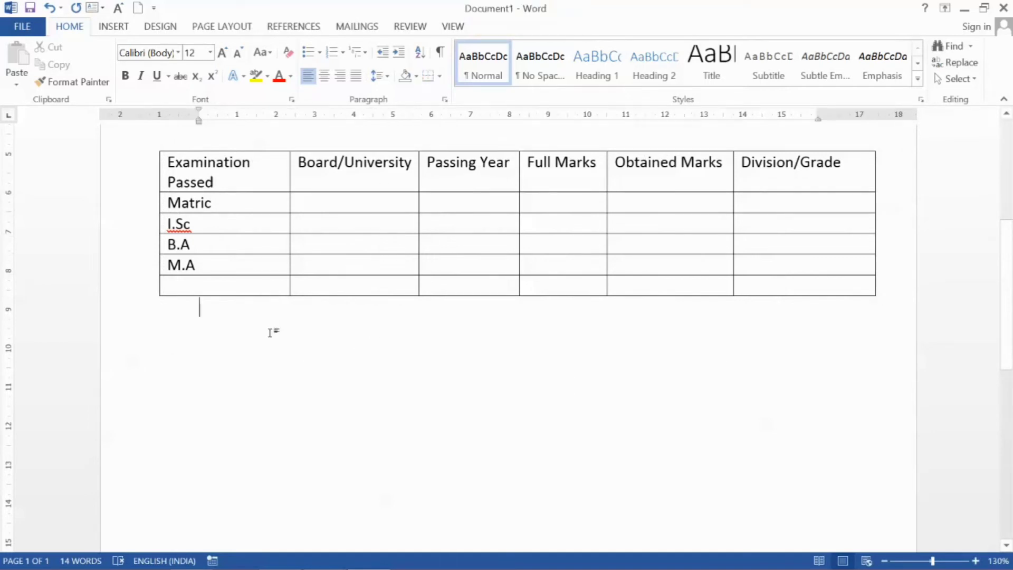
{"action": "key", "text": "Return"}
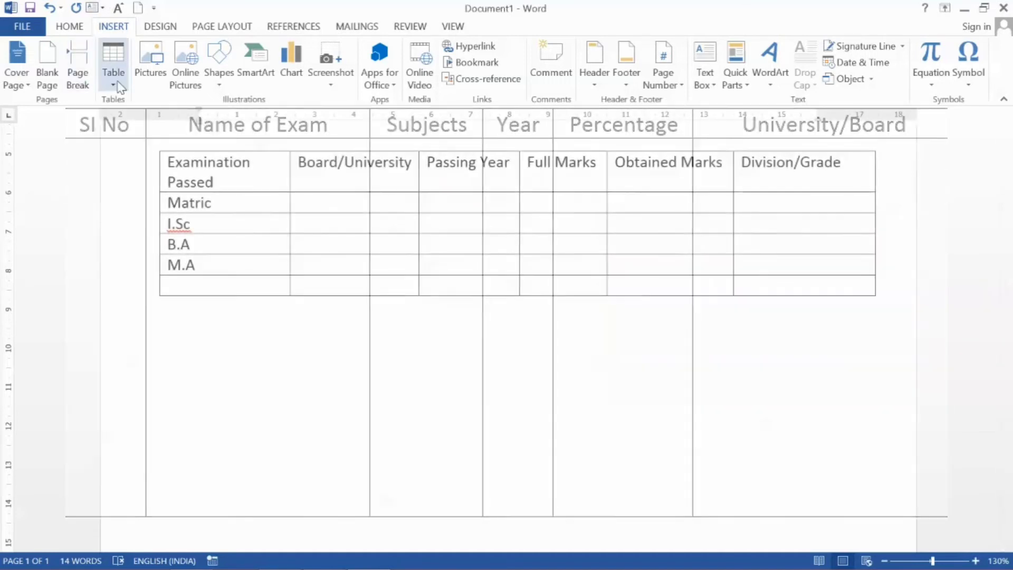
{"action": "left_click", "coordinate": [120, 87]}
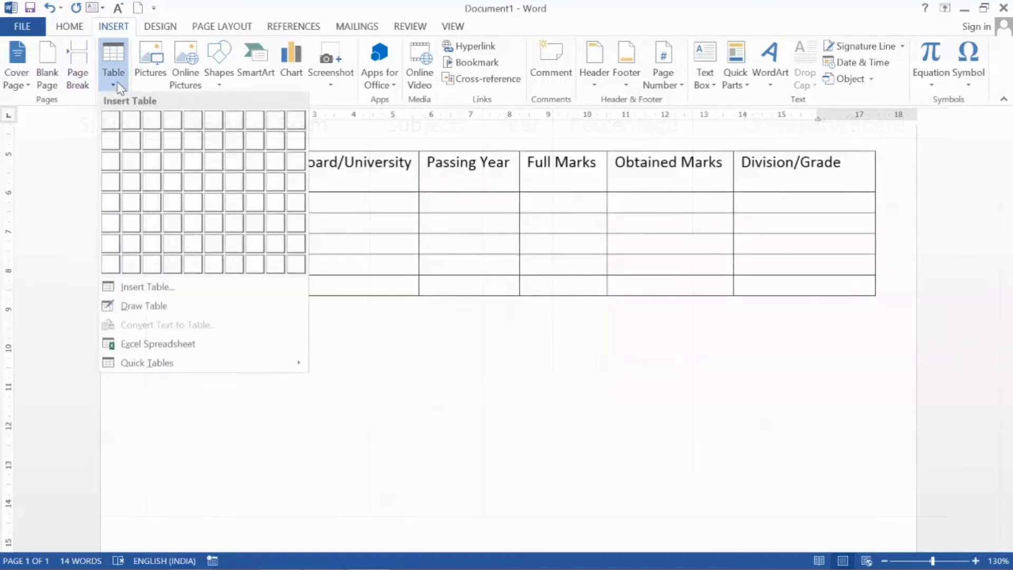
{"action": "left_click", "coordinate": [150, 288]}
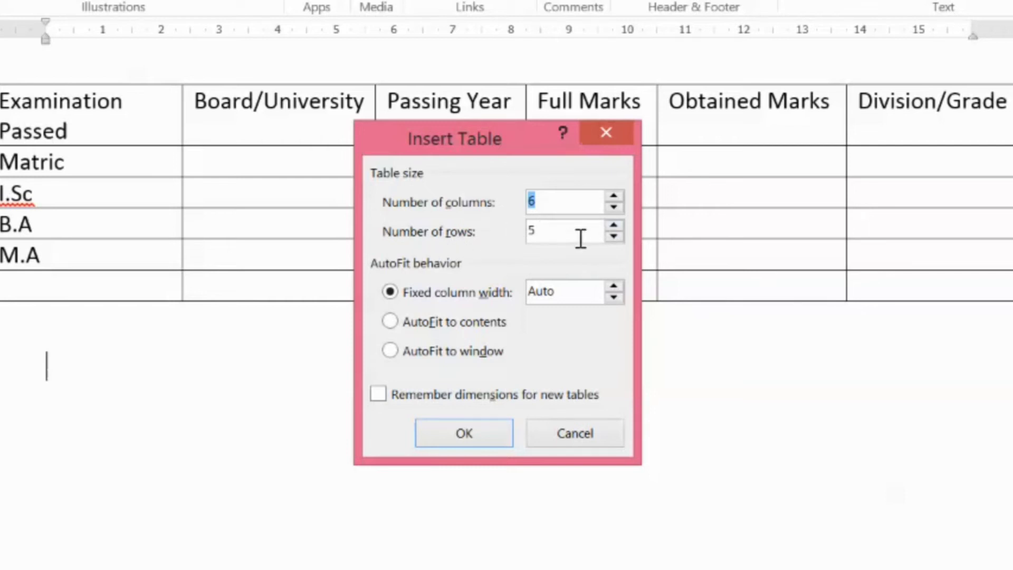
{"action": "left_click", "coordinate": [614, 237]}
{"action": "left_click", "coordinate": [614, 237]}
{"action": "left_click", "coordinate": [616, 240]}
{"action": "left_click", "coordinate": [465, 435]}
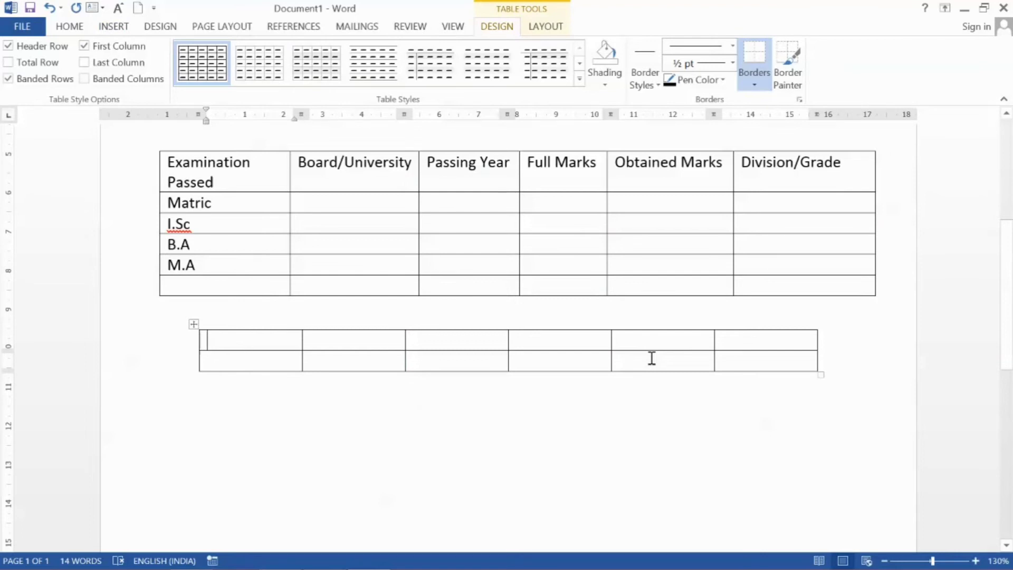
- Enter "SI No" and "Name of Exam" in the first two header cells of the new table
{"action": "type", "text": "Si"}
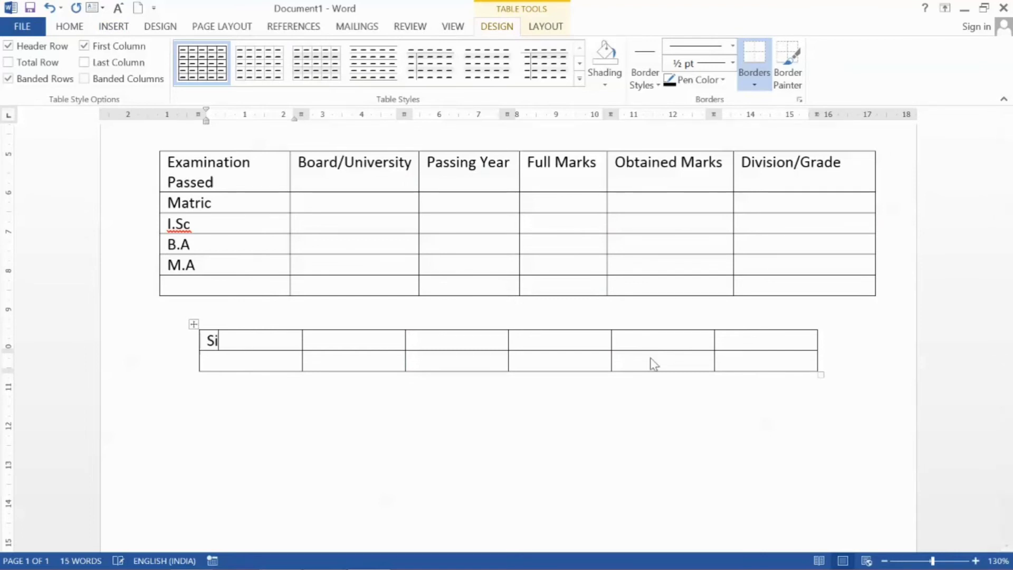
{"action": "type", "text": " No"}
{"action": "key", "text": "Tab"}
{"action": "type", "text": "Name of Exam"}
{"action": "key", "text": "Tab"}
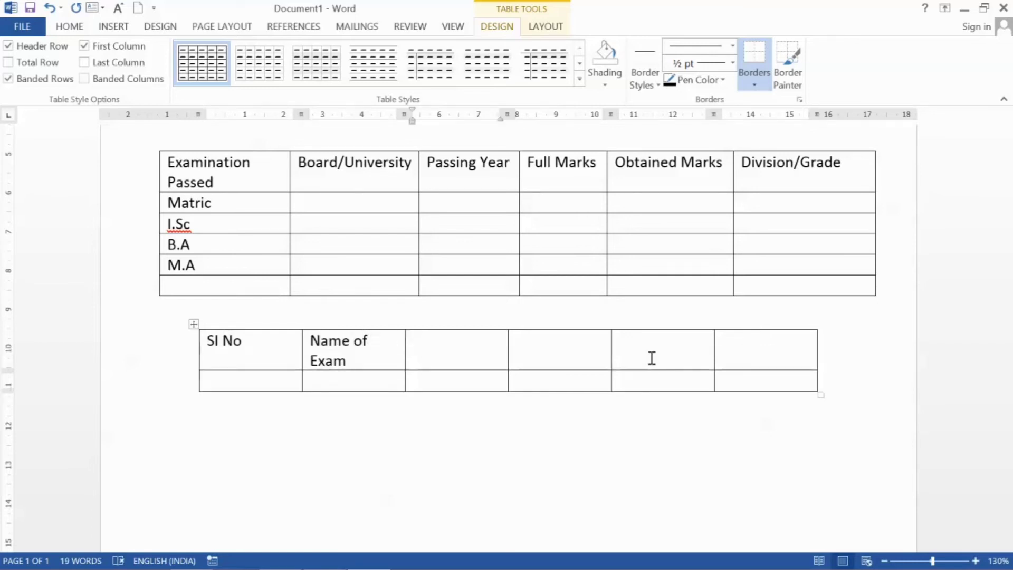
- Fill the remaining header cells of the new table with "Subjects", "Year", "Percentage" and "University/Board"
{"action": "type", "text": "Subjects"}
{"action": "key", "text": "Tab"}
{"action": "type", "text": "Year"}
{"action": "key", "text": "Tab"}
{"action": "type", "text": "Per"}
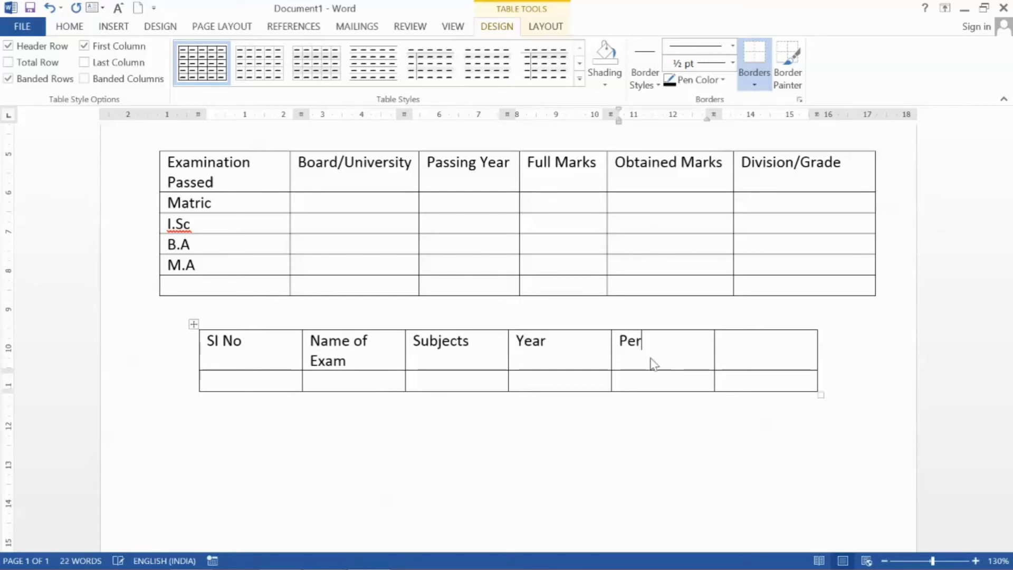
{"action": "type", "text": "centage"}
{"action": "key", "text": "Tab"}
{"action": "type", "text": "University"}
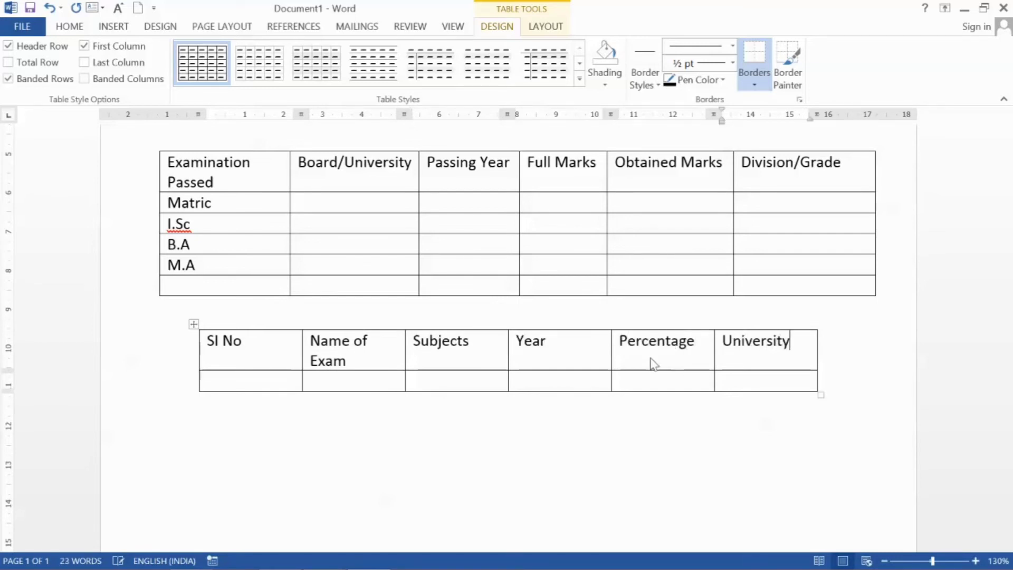
{"action": "type", "text": "/Board"}
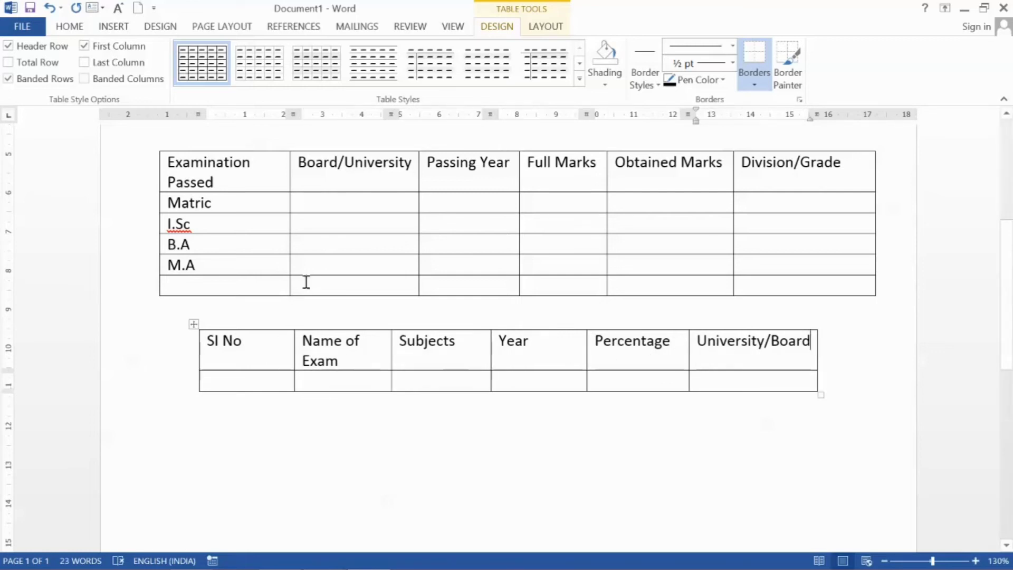
- Widen the new table's Name of Exam column to fit its heading on one line and narrow the SI No, Year and Percentage columns
{"action": "scroll", "coordinate": [411, 342], "scroll_direction": "down", "scroll_amount": 4}
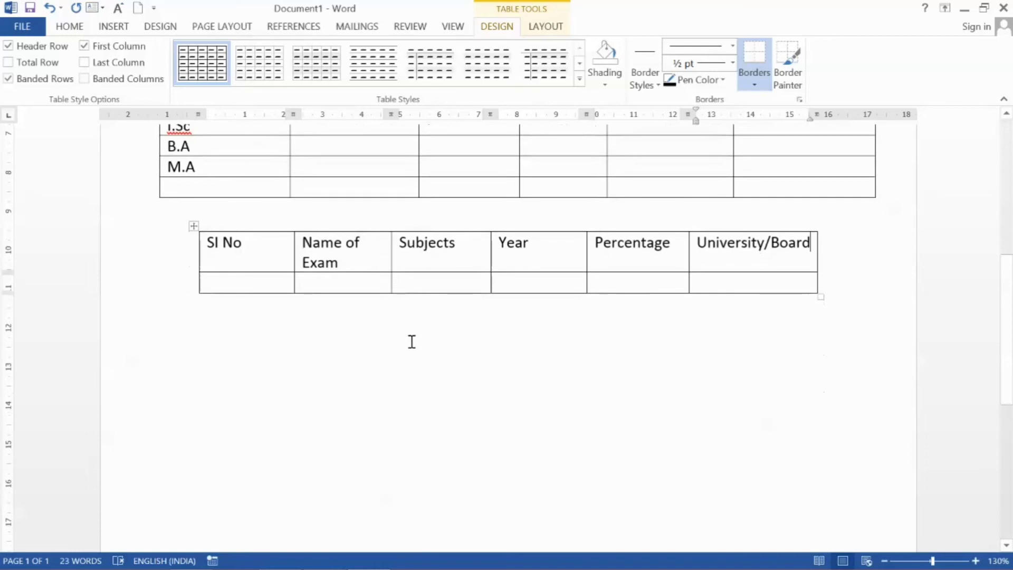
{"action": "left_click_drag", "start_coordinate": [391, 199], "coordinate": [414, 200]}
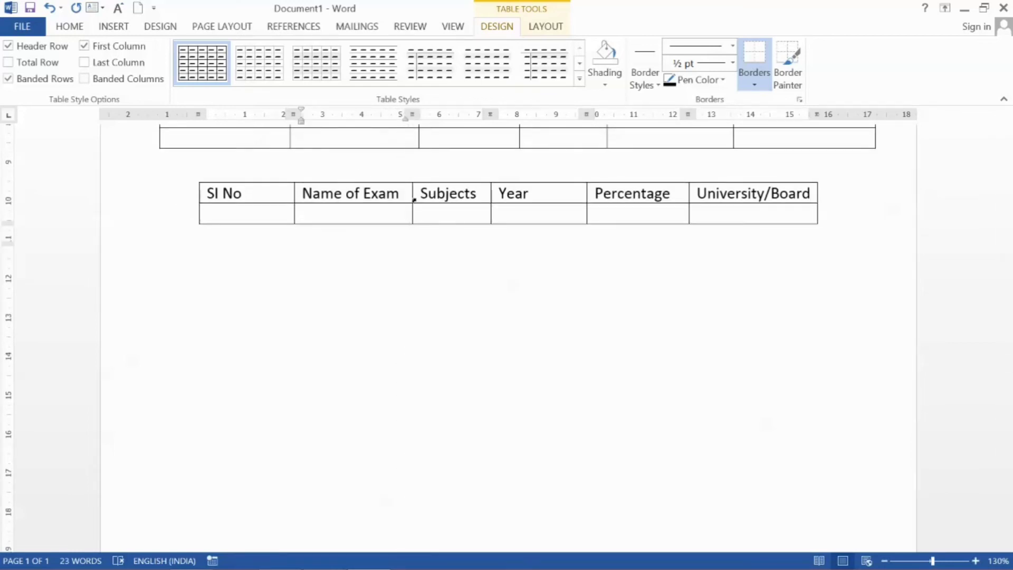
{"action": "left_click_drag", "start_coordinate": [294, 189], "coordinate": [256, 195]}
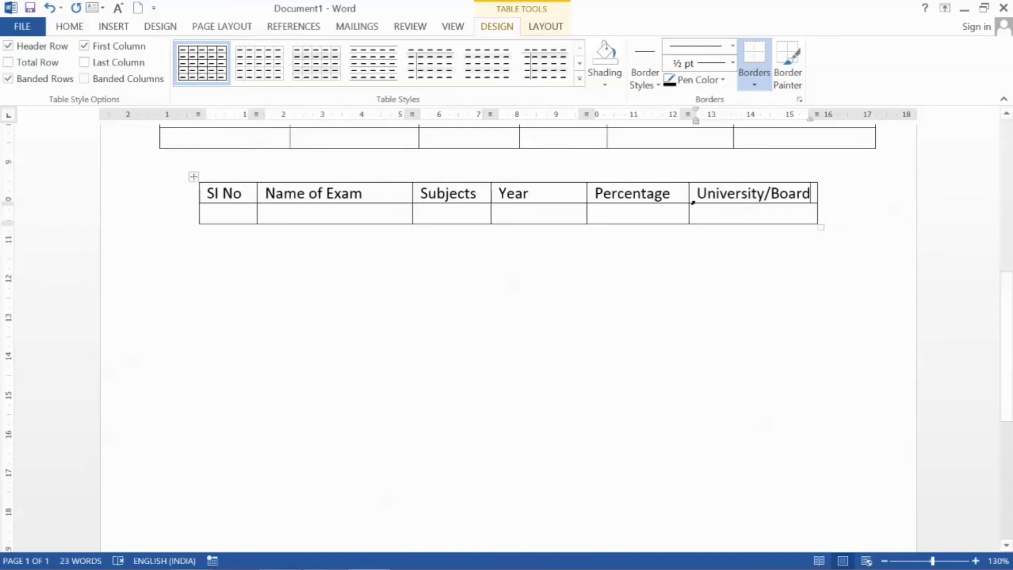
{"action": "left_click_drag", "start_coordinate": [586, 192], "coordinate": [539, 194]}
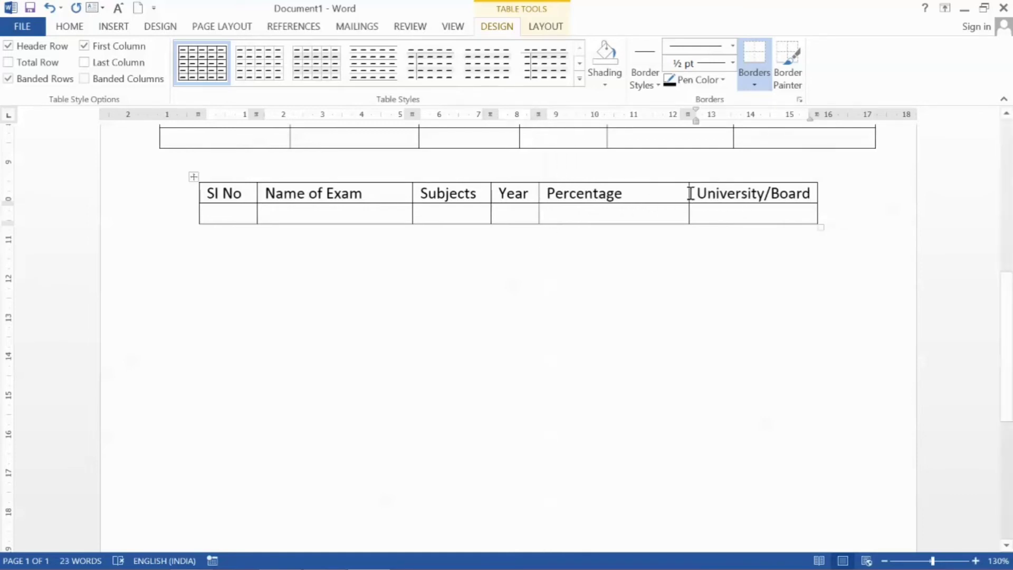
{"action": "left_click_drag", "start_coordinate": [686, 192], "coordinate": [636, 192]}
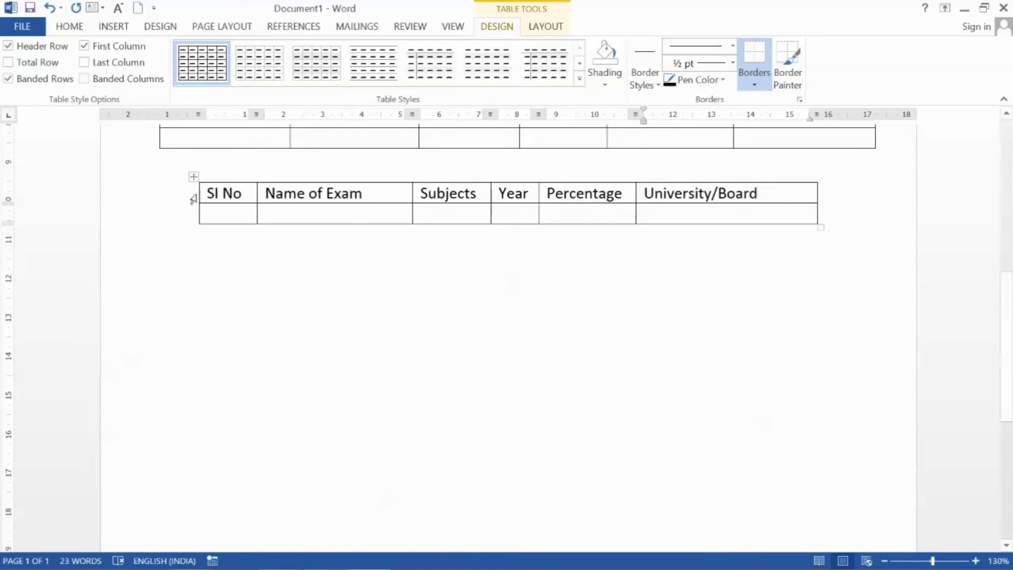
- Center the headings in the new table's header row and heighten the row below with 12 extra blank lines in its Name of Exam cell
{"action": "left_click", "coordinate": [153, 198]}
{"action": "key", "text": "ctrl+e"}
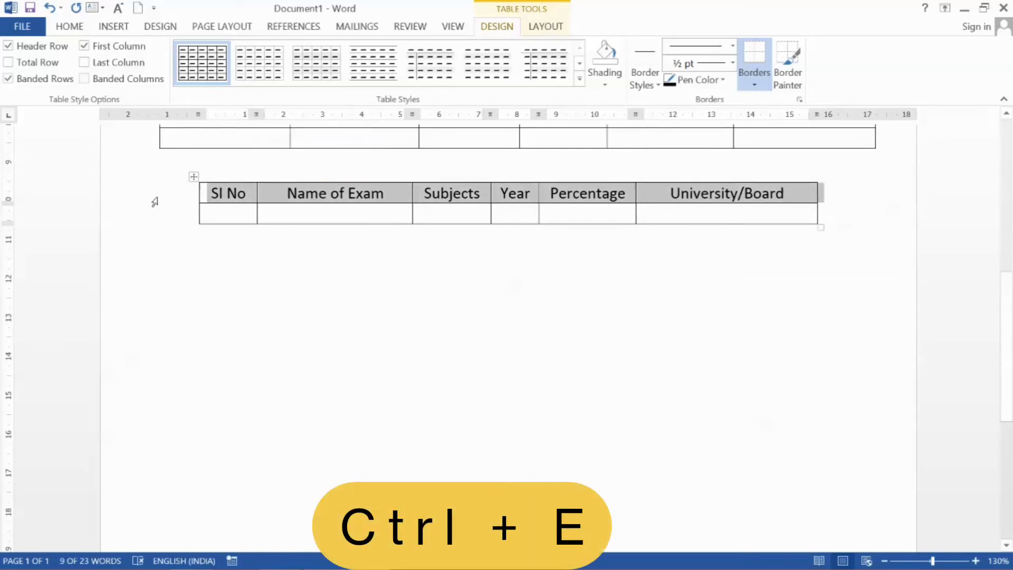
{"action": "left_click", "coordinate": [331, 216]}
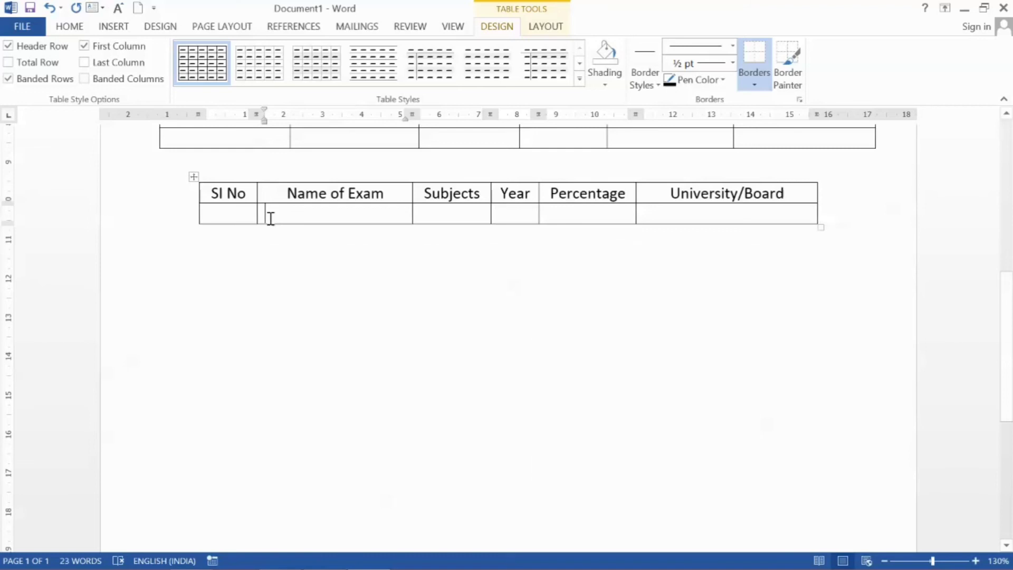
{"action": "key", "text": "Return"}
{"action": "key", "text": "Return"}
{"action": "key", "text": "Return"}
{"action": "key", "text": "Return"}
{"action": "key", "text": "Return"}
{"action": "key", "text": "Return"}
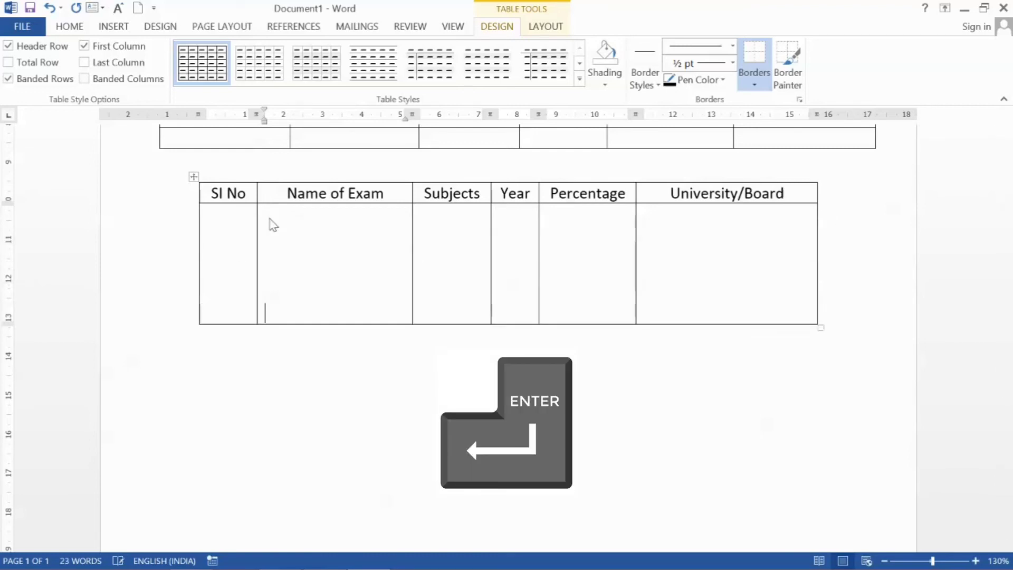
{"action": "key", "text": "Return"}
{"action": "key", "text": "Return"}
{"action": "key", "text": "Return"}
{"action": "key", "text": "Return"}
{"action": "key", "text": "Return"}
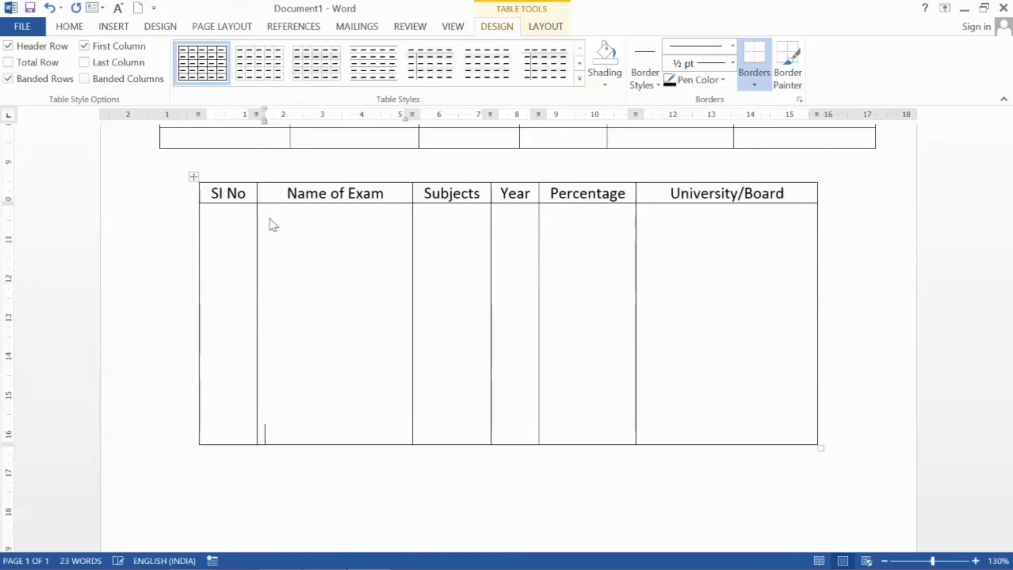
{"action": "key", "text": "Return"}
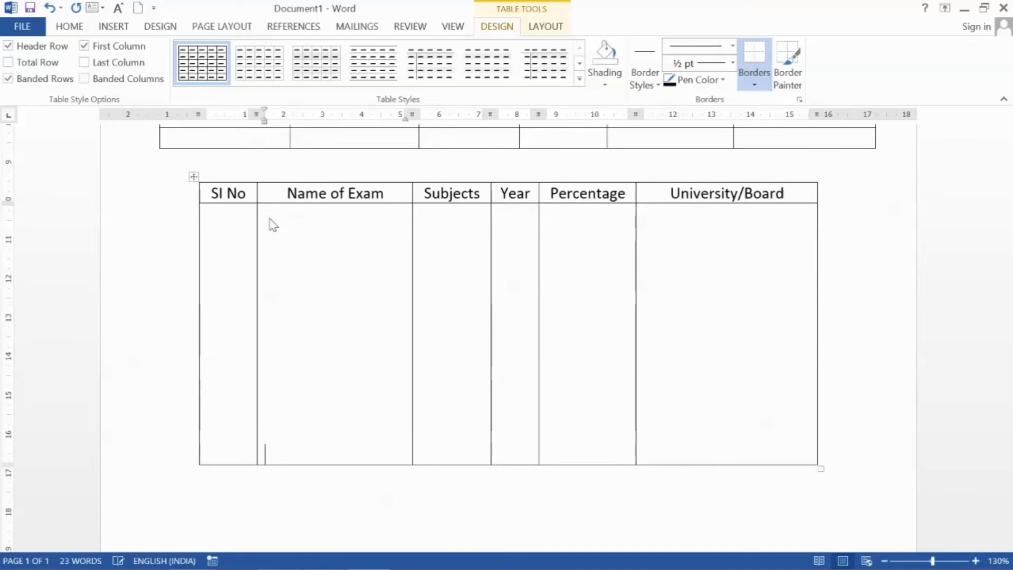
{"action": "left_click", "coordinate": [860, 298]}
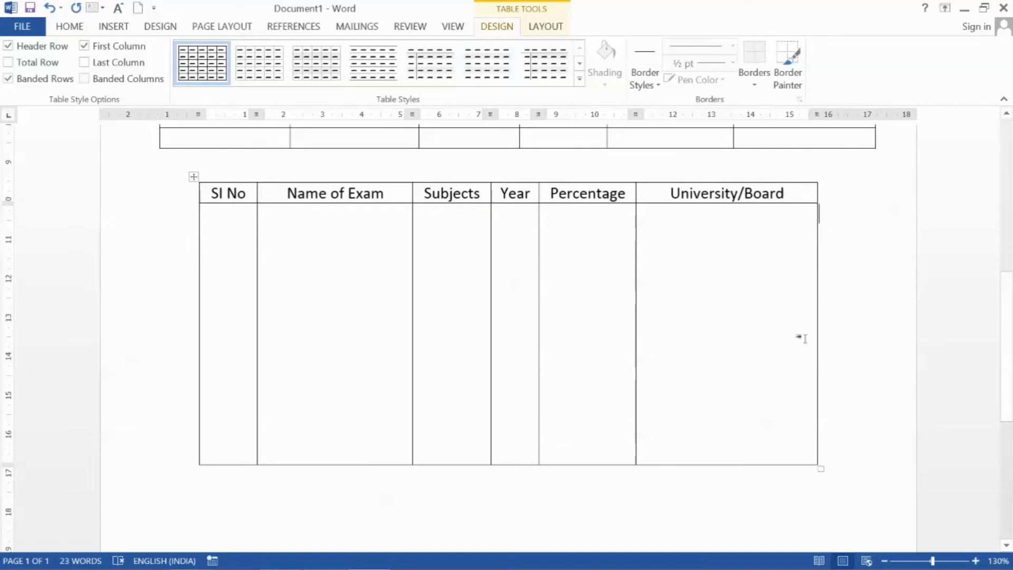
- Remove the left border from both cells of the SI No column in the tall table
{"action": "scroll", "coordinate": [802, 341], "scroll_direction": "down", "scroll_amount": 1}
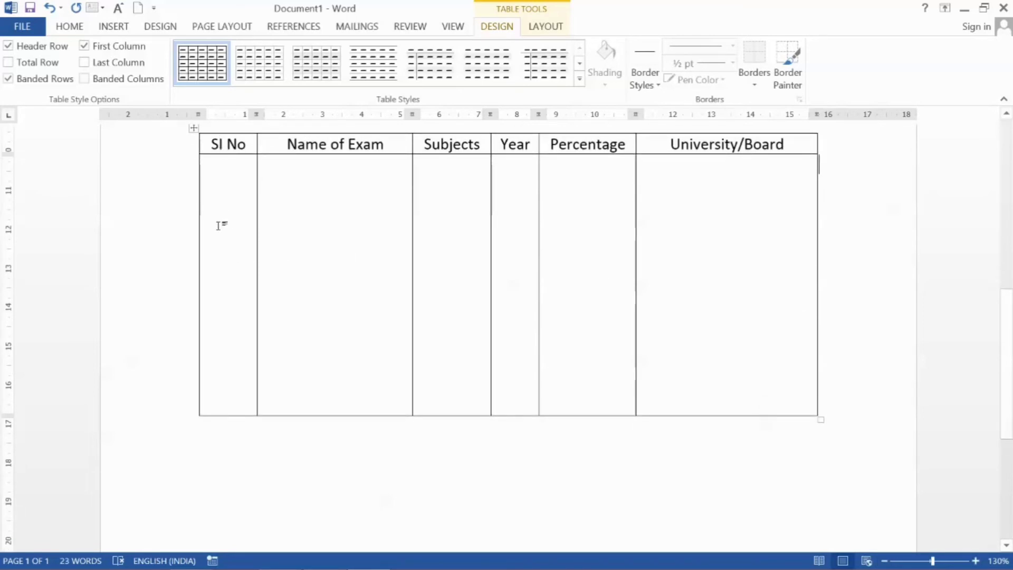
{"action": "left_click", "coordinate": [230, 171]}
{"action": "left_click", "coordinate": [249, 141]}
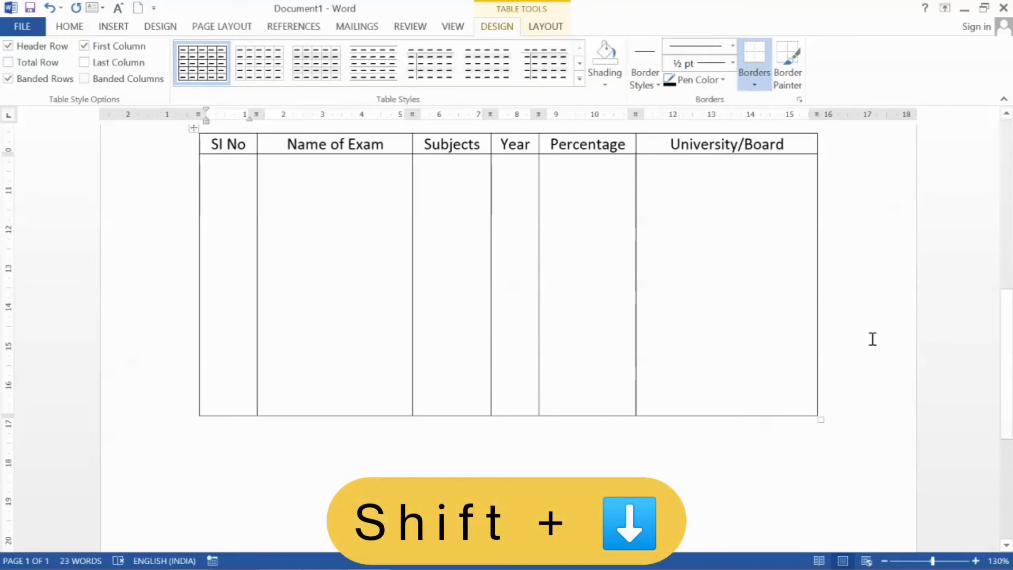
{"action": "key", "text": "shift+Down"}
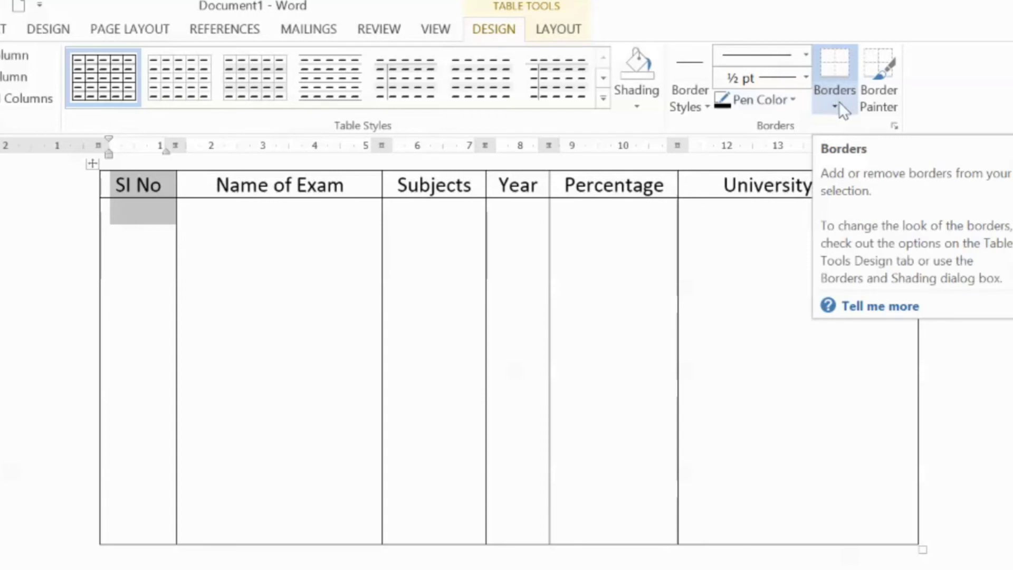
{"action": "left_click", "coordinate": [839, 103]}
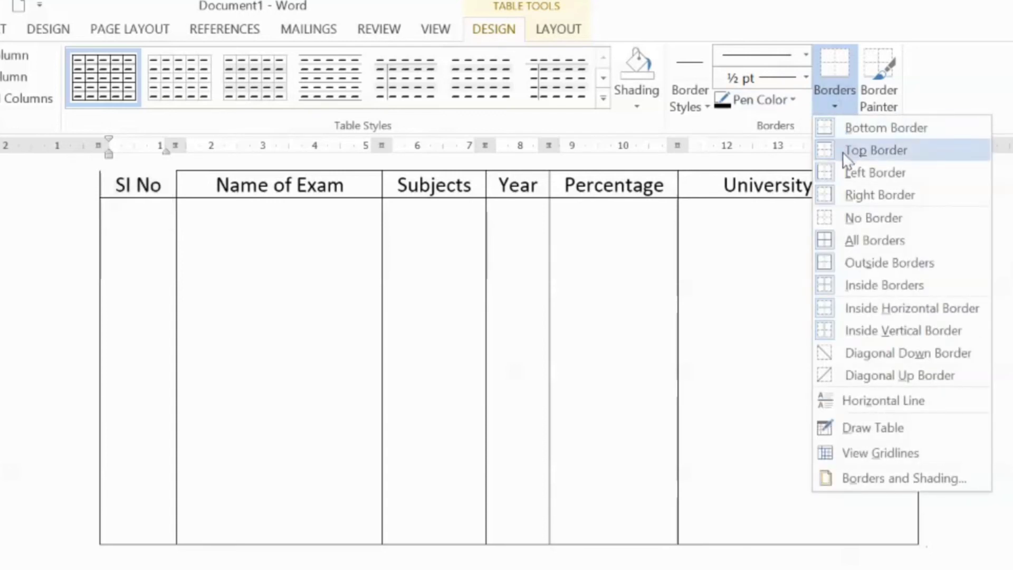
{"action": "left_click", "coordinate": [875, 176]}
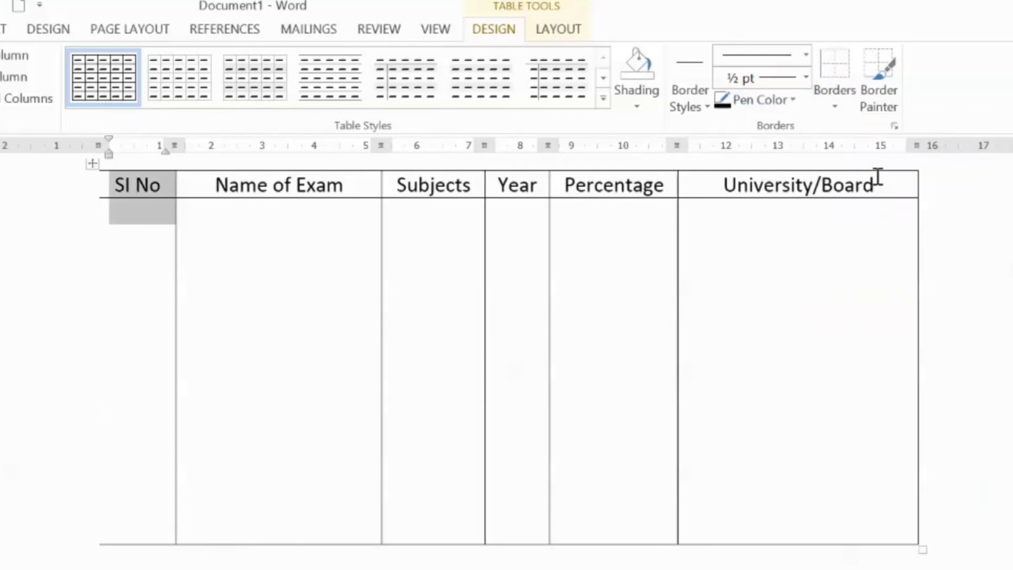
{"action": "left_click", "coordinate": [559, 556]}
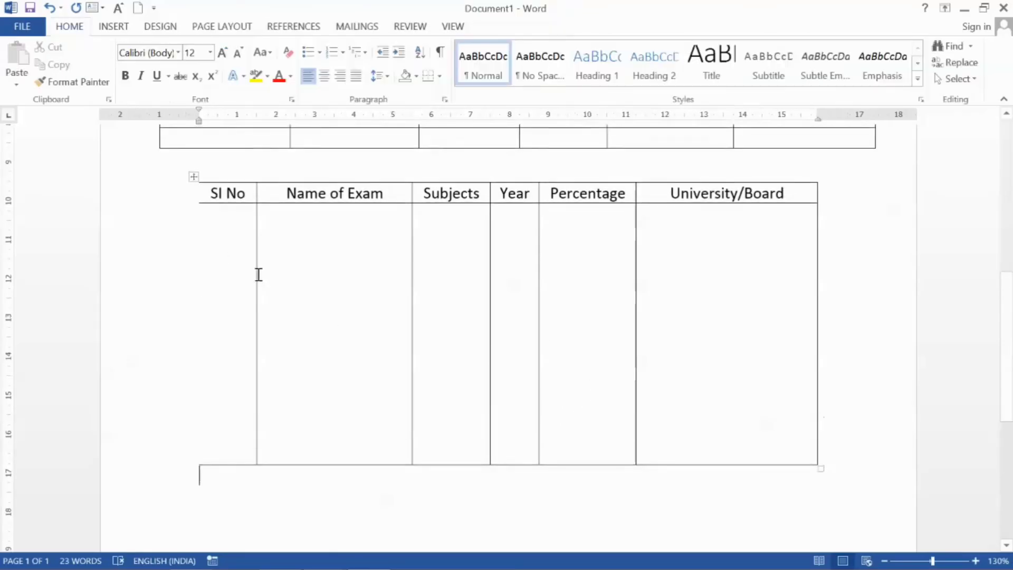
- Remove the right border from both cells of the University/Board column
{"action": "left_click", "coordinate": [357, 307]}
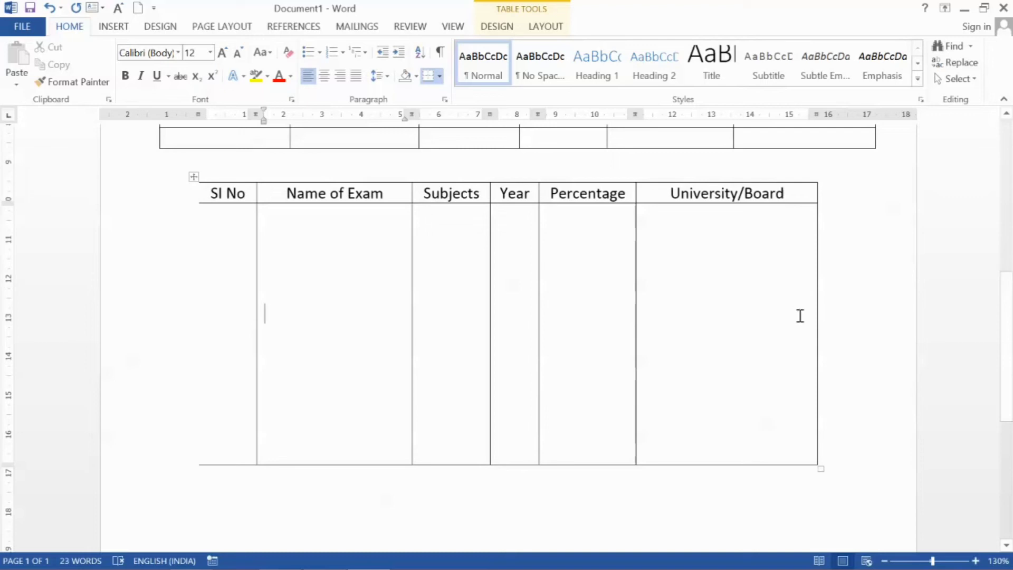
{"action": "left_click", "coordinate": [789, 285]}
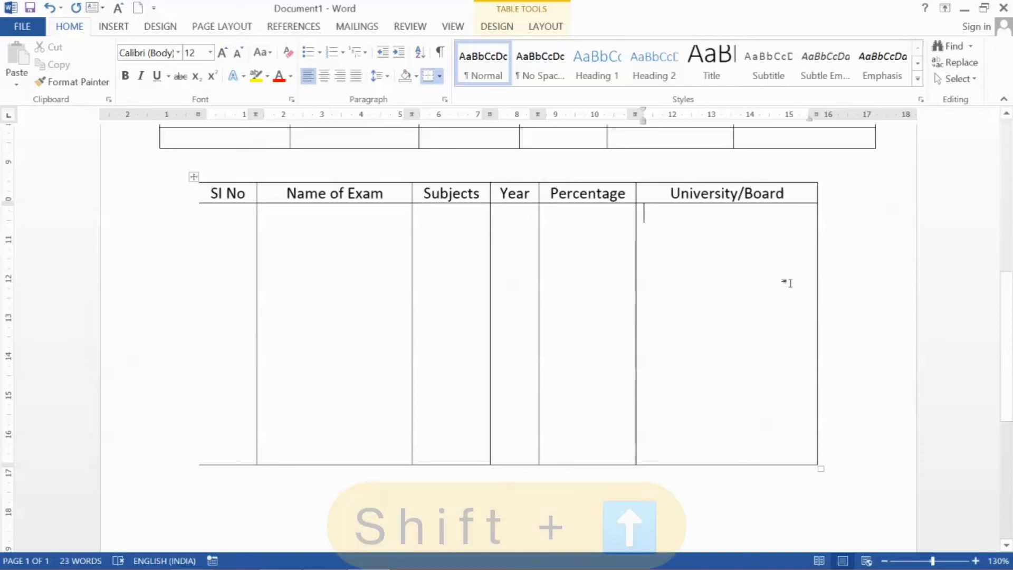
{"action": "key", "text": "shift+Up"}
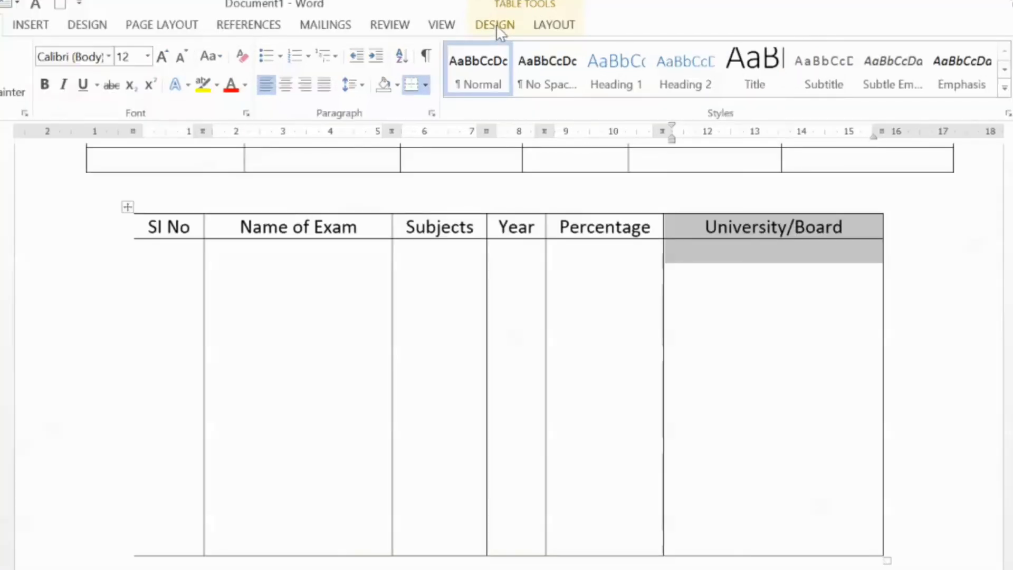
{"action": "left_click", "coordinate": [496, 24]}
{"action": "left_click", "coordinate": [807, 95]}
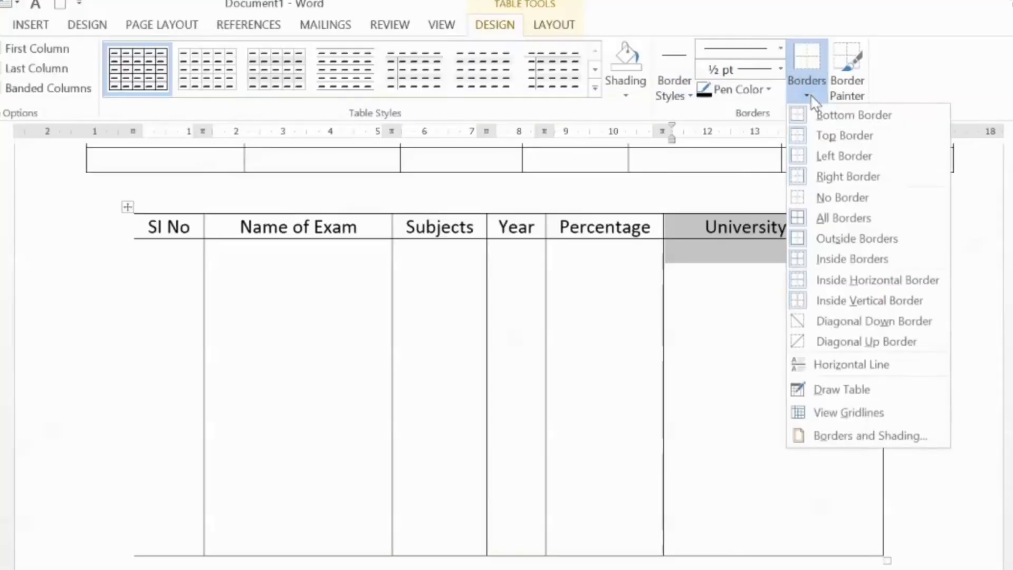
{"action": "left_click", "coordinate": [851, 181]}
{"action": "left_click", "coordinate": [839, 284]}
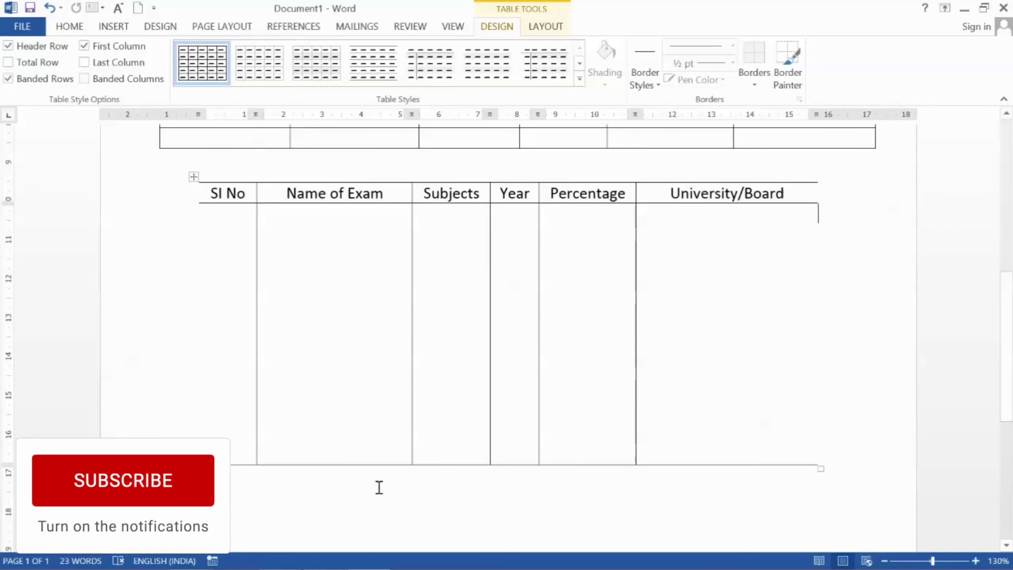
- Insert a table with 4 columns and 3 rows, set to AutoFit to contents, below the borderless-sided table, leaving an empty line between them
{"action": "scroll", "coordinate": [378, 486], "scroll_direction": "down", "scroll_amount": 3}
{"action": "scroll", "coordinate": [381, 442], "scroll_direction": "down", "scroll_amount": 4}
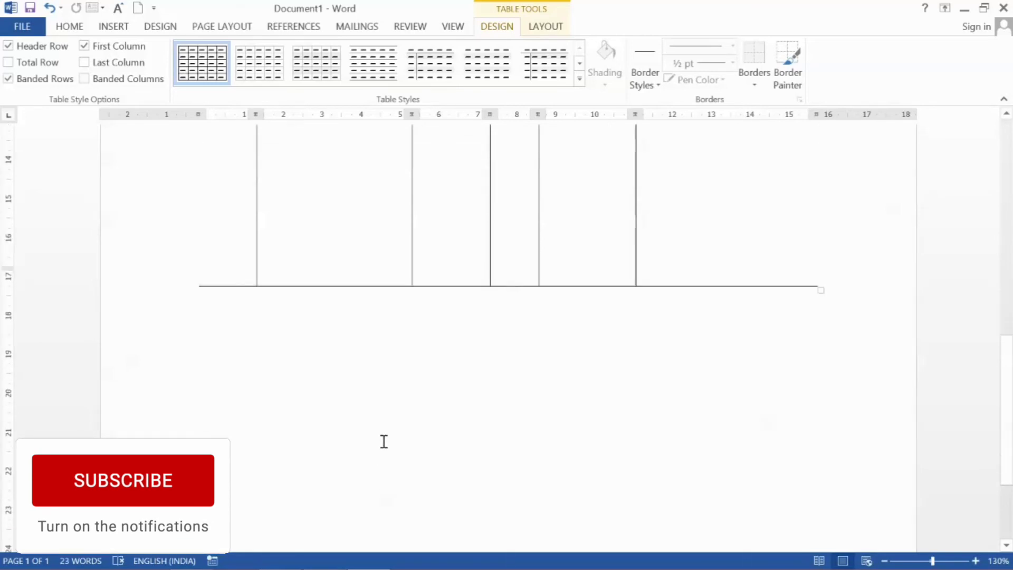
{"action": "left_click", "coordinate": [170, 316]}
{"action": "left_click", "coordinate": [596, 390]}
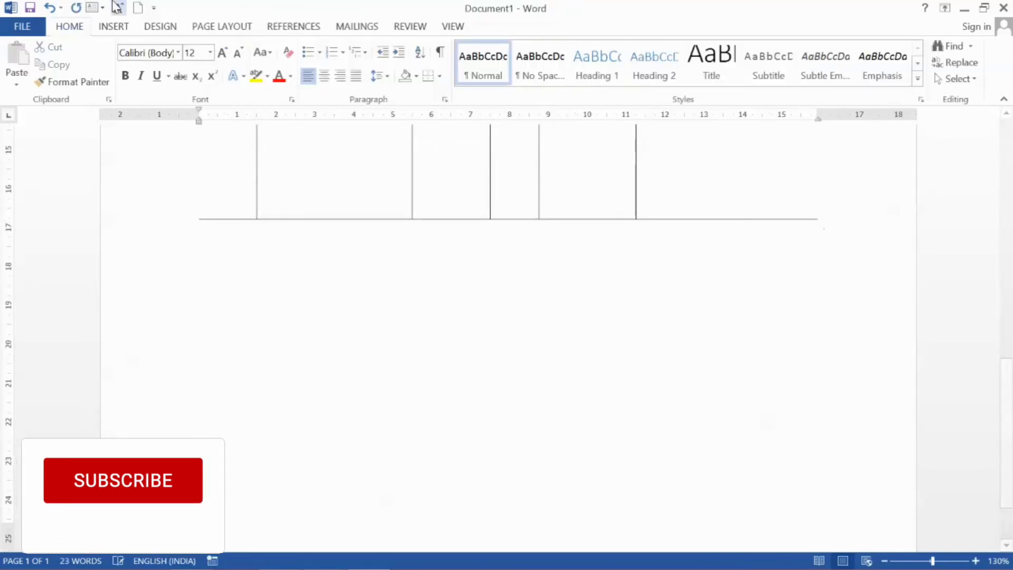
{"action": "left_click", "coordinate": [112, 24]}
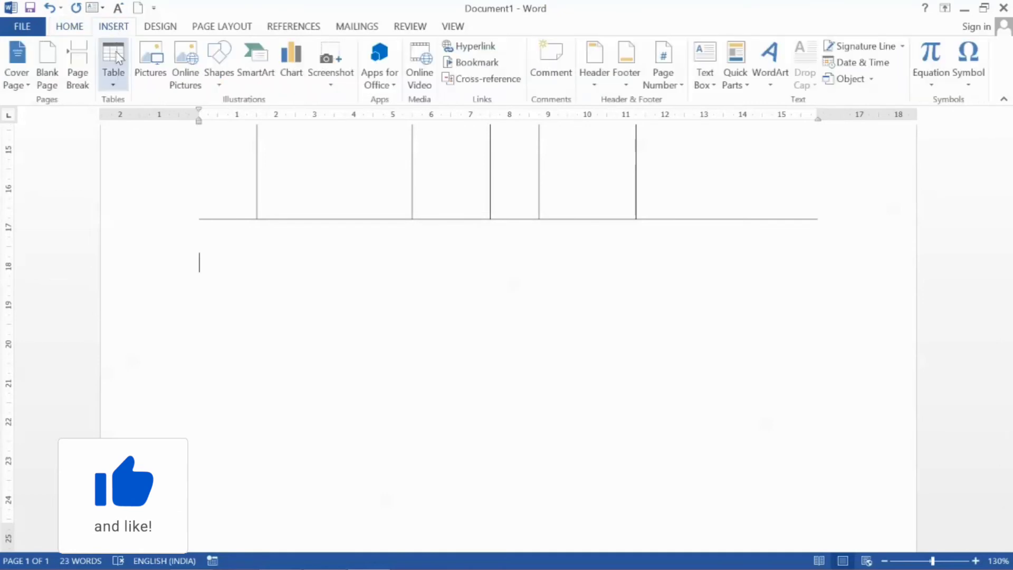
{"action": "left_click", "coordinate": [117, 81]}
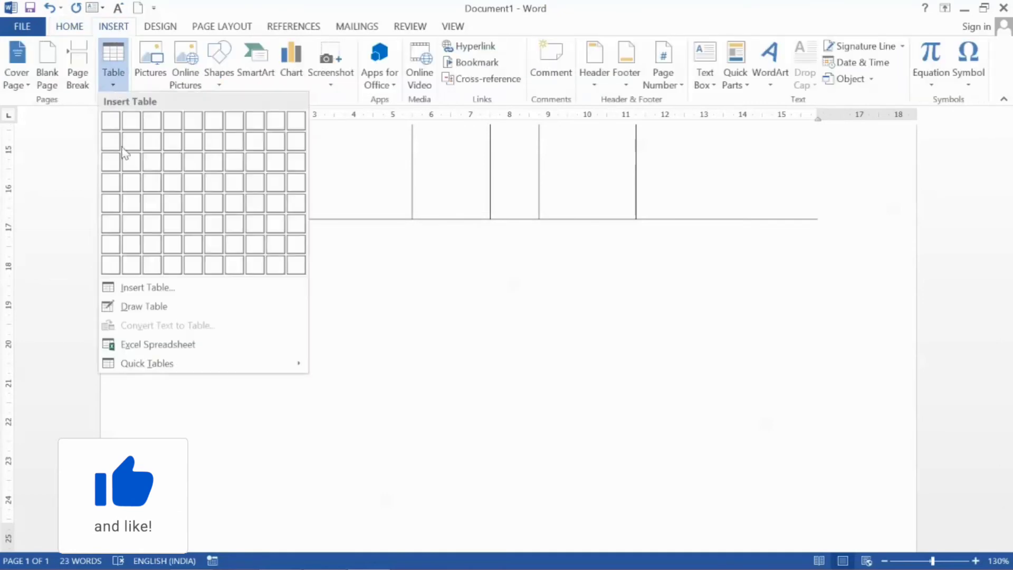
{"action": "left_click", "coordinate": [158, 289]}
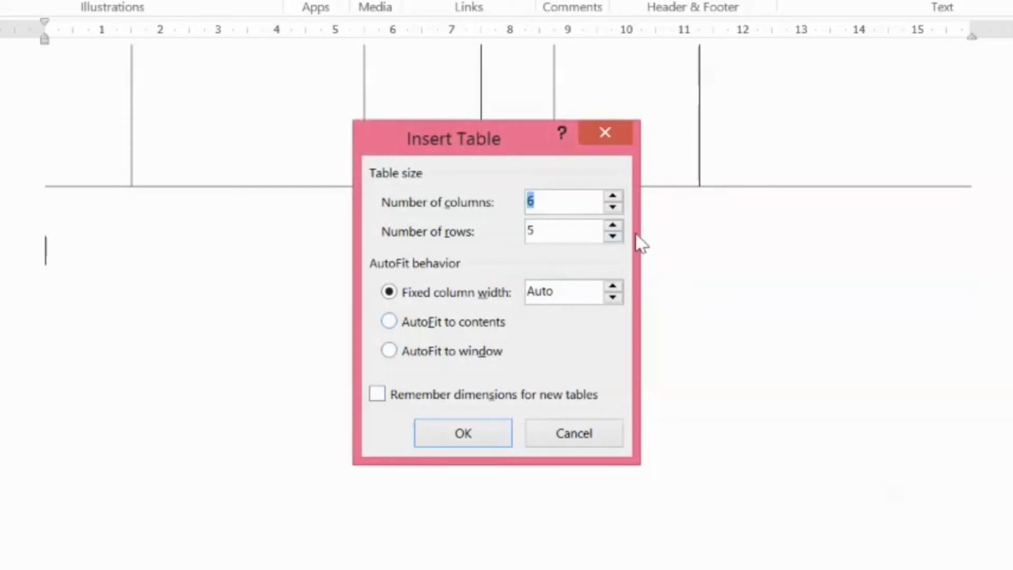
{"action": "left_click", "coordinate": [613, 207]}
{"action": "left_click", "coordinate": [612, 207]}
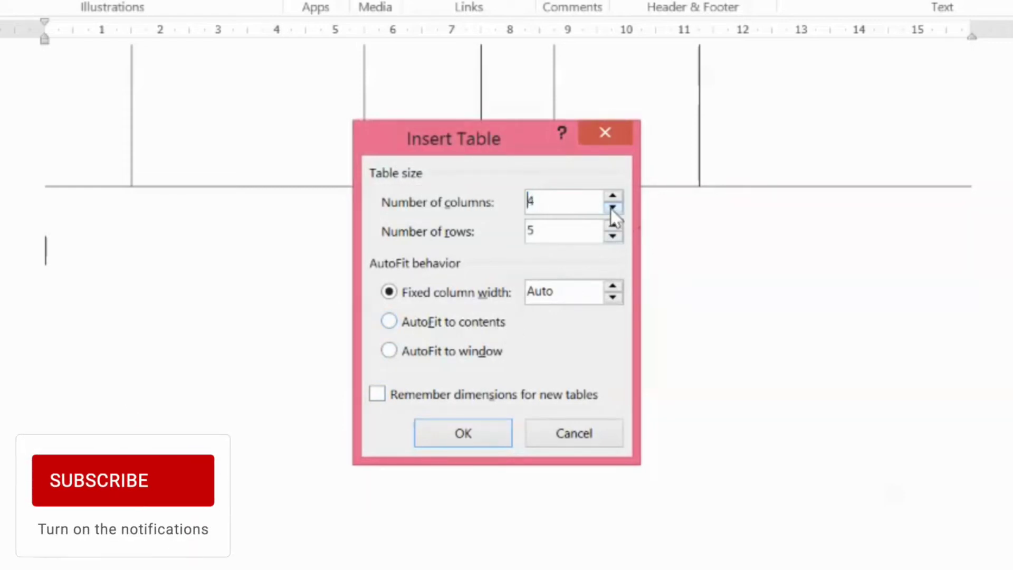
{"action": "double_click", "coordinate": [612, 237]}
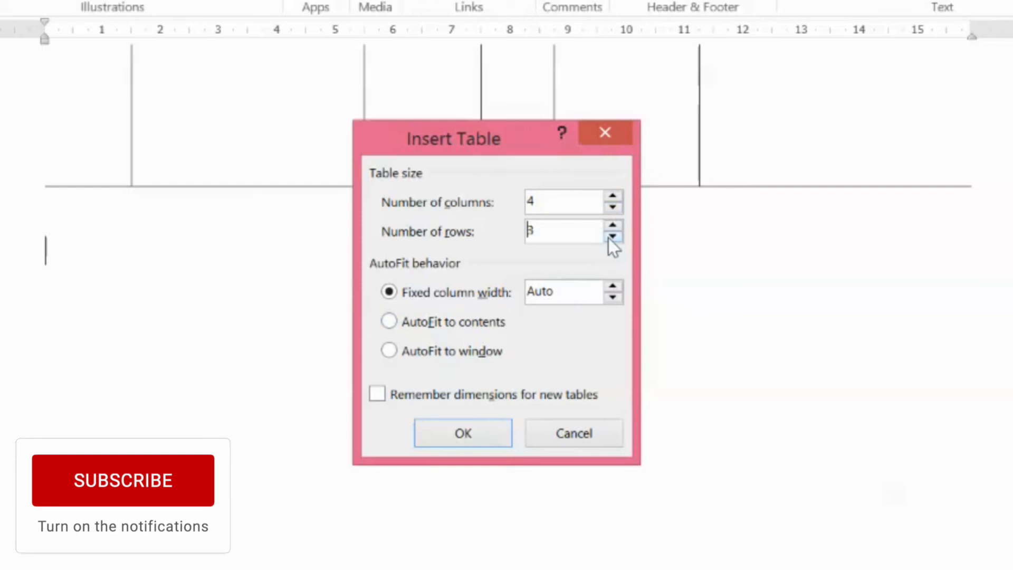
{"action": "left_click", "coordinate": [422, 324]}
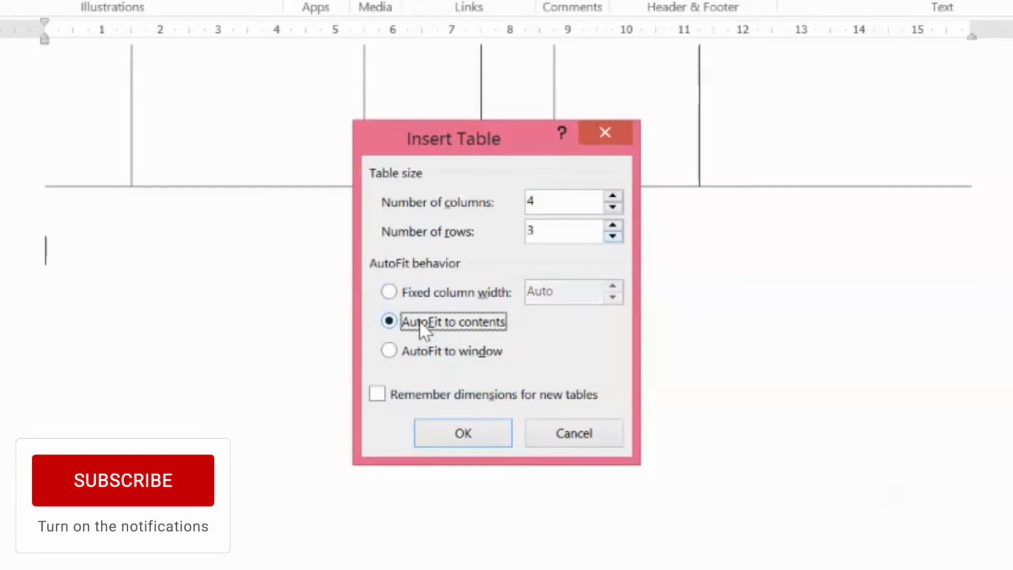
{"action": "left_click", "coordinate": [451, 432]}
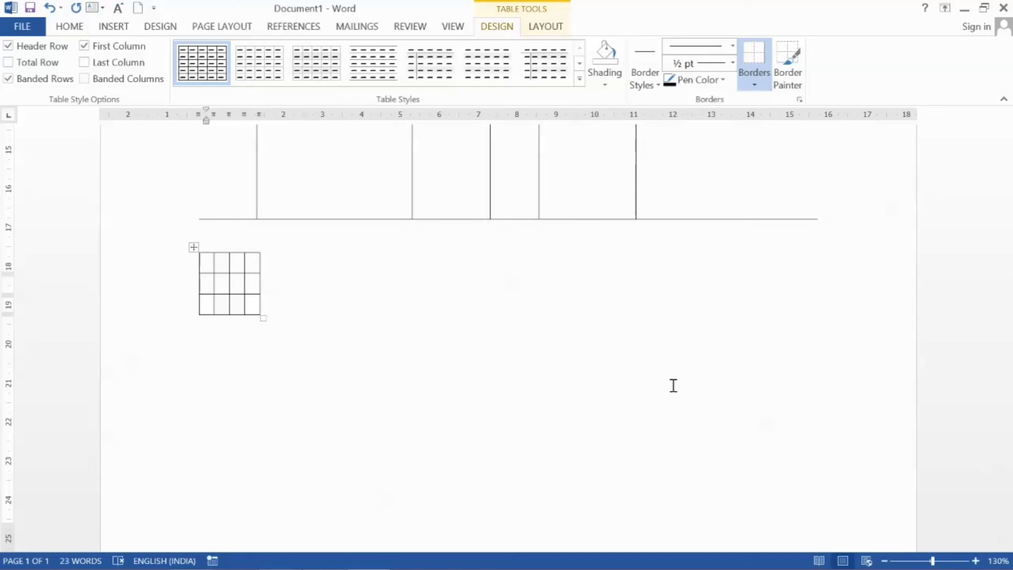
- Enter "SI No", "Name of Exam", "Year" and "Percentage" in the header cells of the four-column table
{"action": "type", "text": "Sl No"}
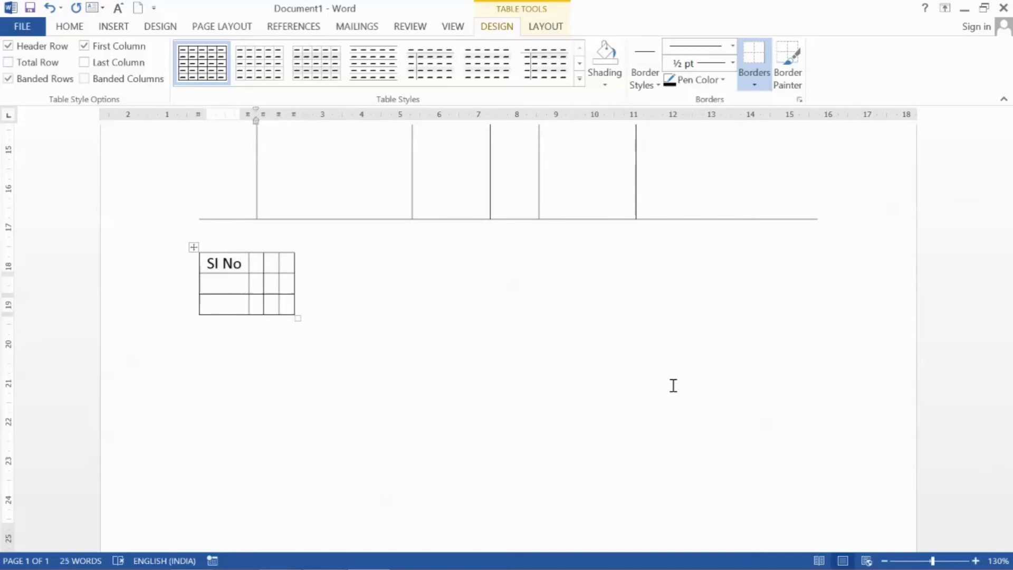
{"action": "type", "text": "Name of Exam"}
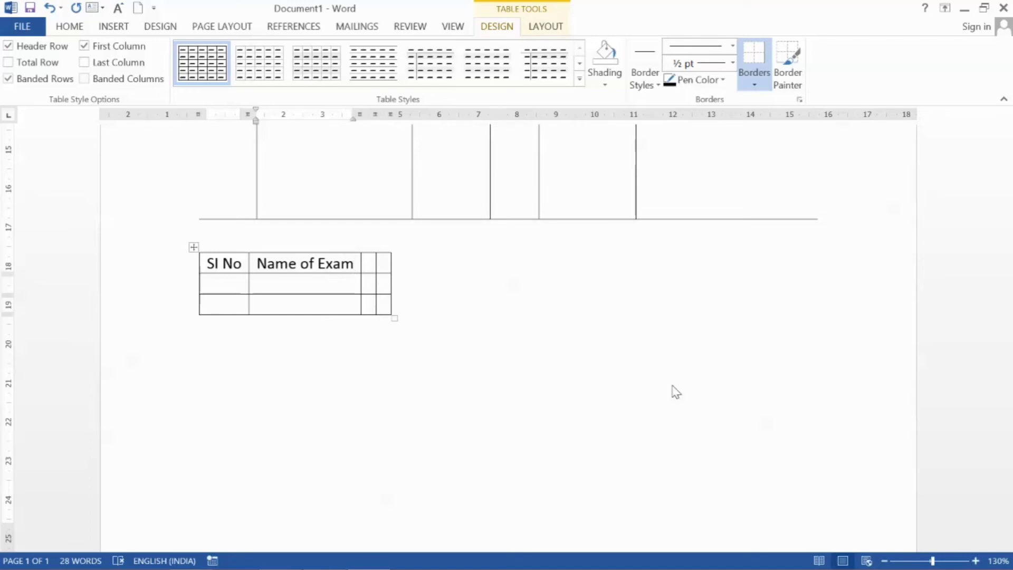
{"action": "key", "text": "Tab"}
{"action": "type", "text": "Ya"}
{"action": "key", "text": "BackSpace"}
{"action": "type", "text": "ear"}
{"action": "key", "text": "Tab"}
{"action": "type", "text": "Percentagw"}
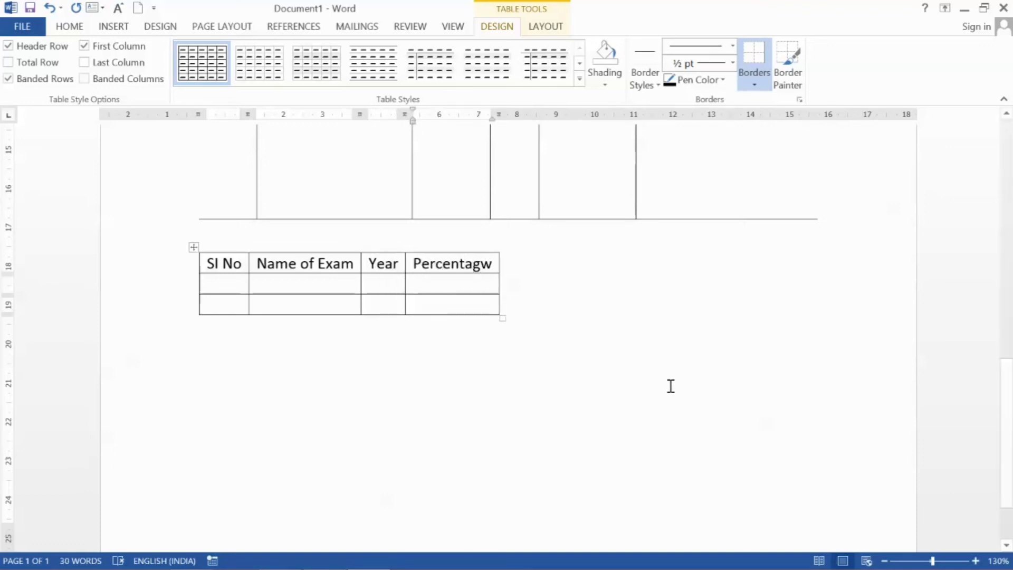
{"action": "key", "text": "BackSpace"}
{"action": "type", "text": "e"}
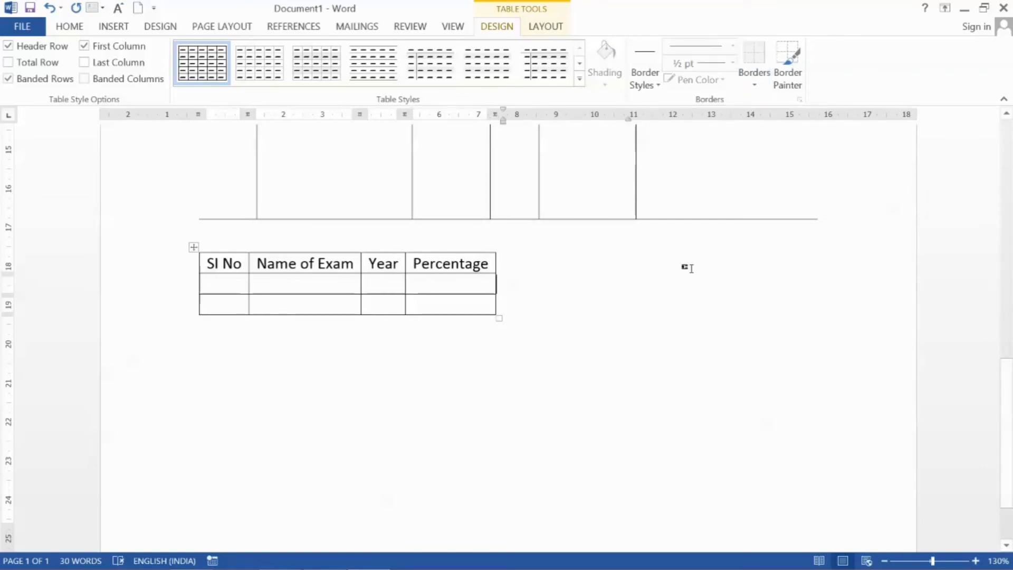
- Add an empty row below the second row of the four-column table, undo the addition and redo it
{"action": "key", "text": "Return"}
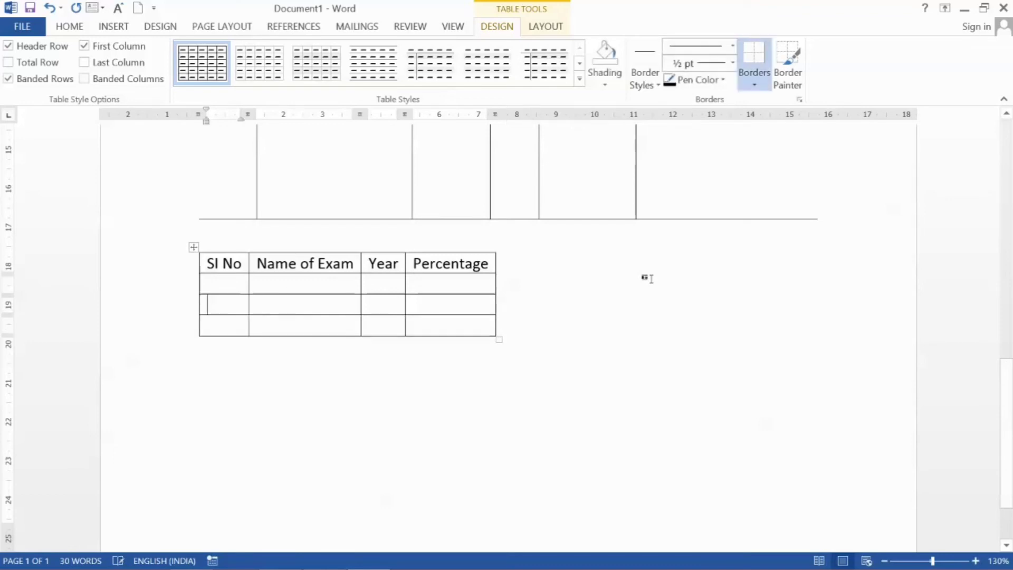
{"action": "key", "text": "ctrl+z"}
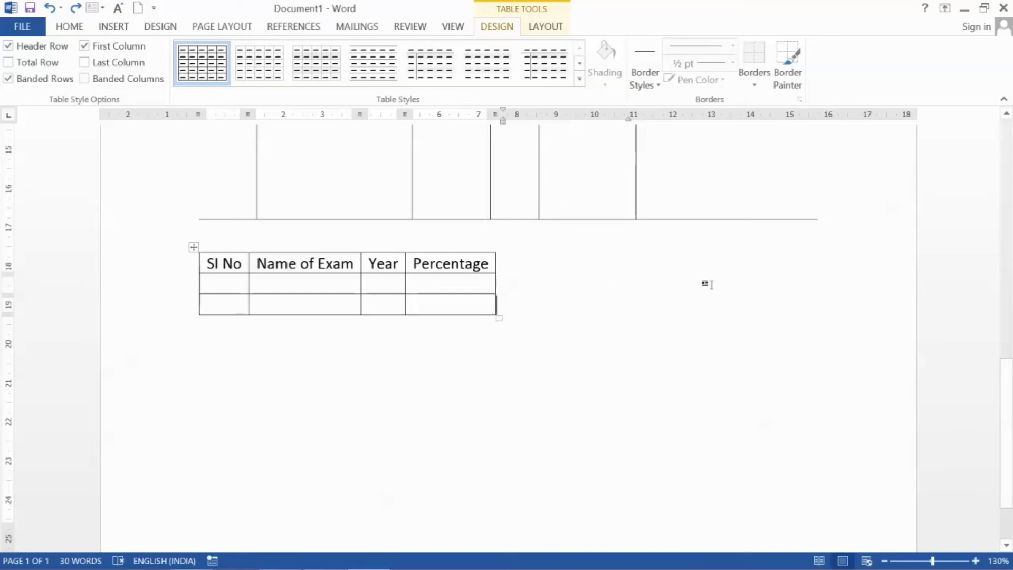
{"action": "key", "text": "ctrl+y"}
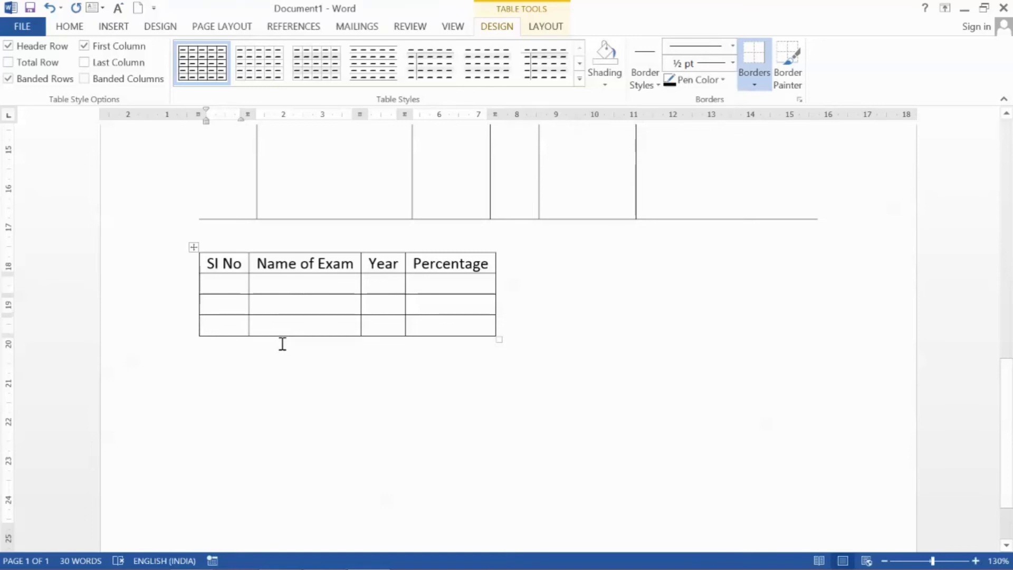
- Enter 1, 3 and 4 in the SI No column of the three rows below the header
{"action": "left_click", "coordinate": [228, 287]}
{"action": "type", "text": "1"}
{"action": "key", "text": "Down"}
{"action": "type", "text": "3"}
{"action": "key", "text": "Return"}
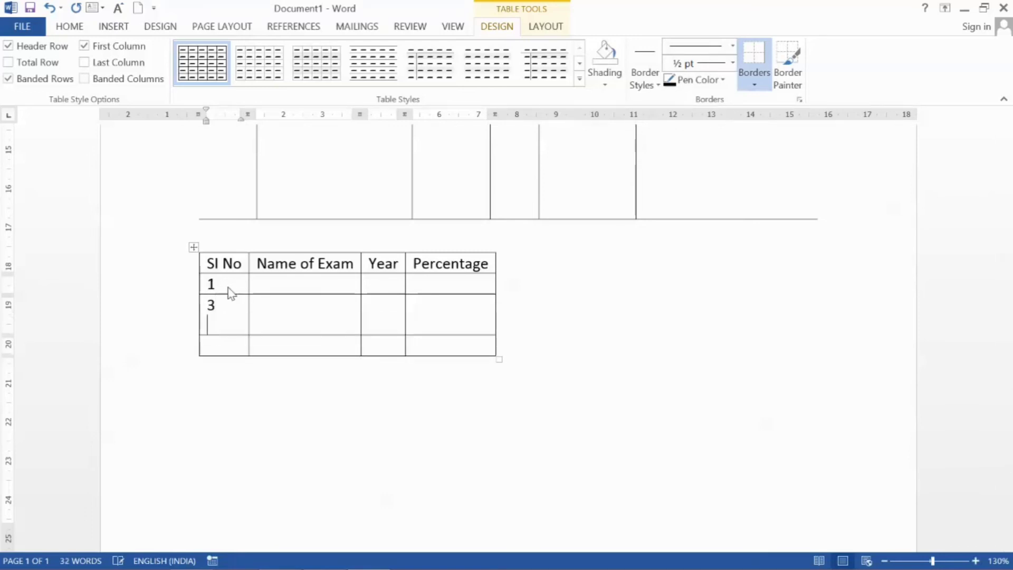
{"action": "key", "text": "BackSpace"}
{"action": "key", "text": "Down"}
{"action": "type", "text": "4"}
{"action": "key", "text": "Down"}
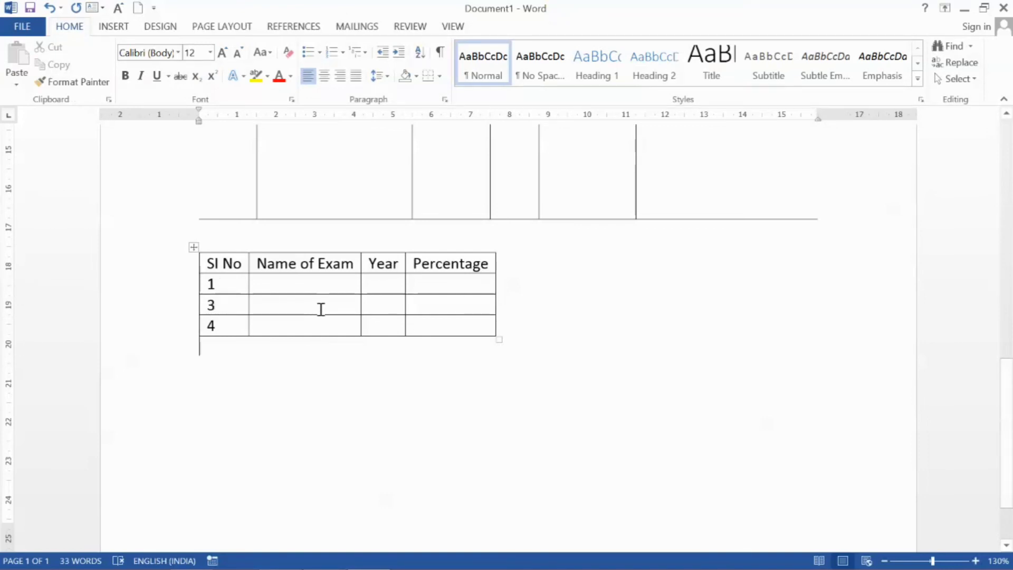
- Insert a row below row 1 of the four-column table and enter 2 in its SI No cell
{"action": "left_click", "coordinate": [216, 302]}
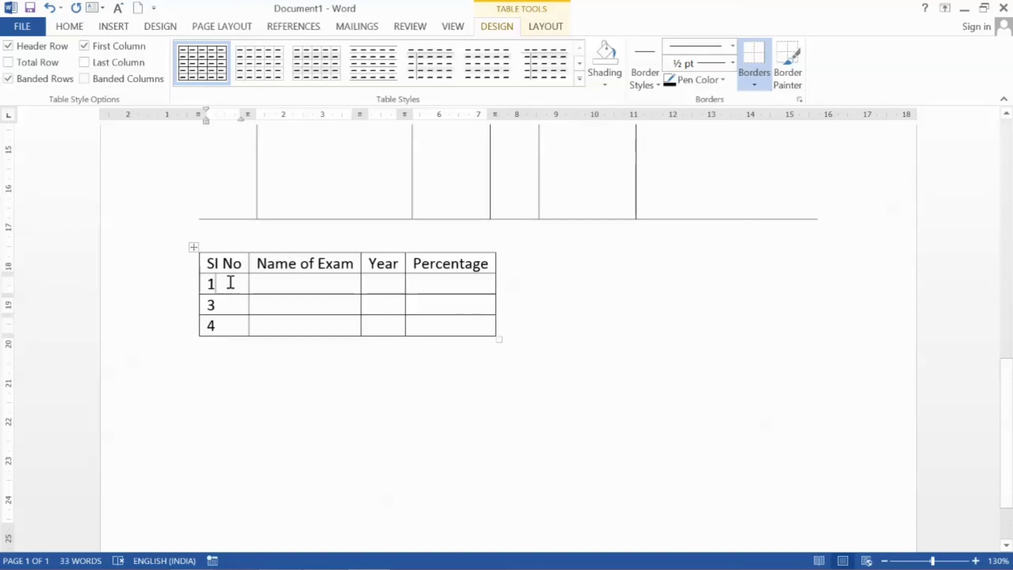
{"action": "right_click", "coordinate": [232, 283]}
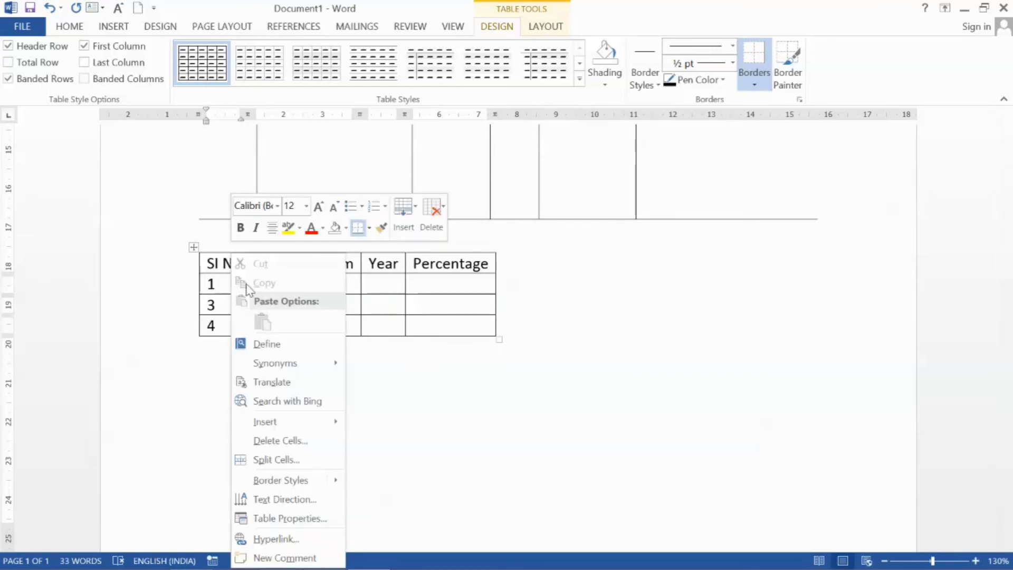
{"action": "mouse_move", "coordinate": [309, 425]}
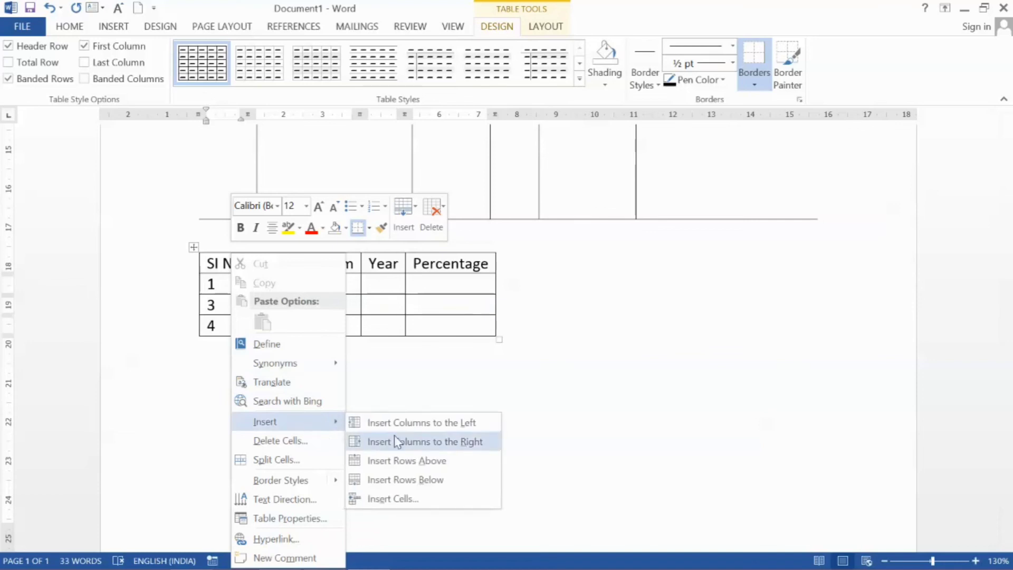
{"action": "left_click", "coordinate": [417, 481]}
{"action": "left_click", "coordinate": [213, 311]}
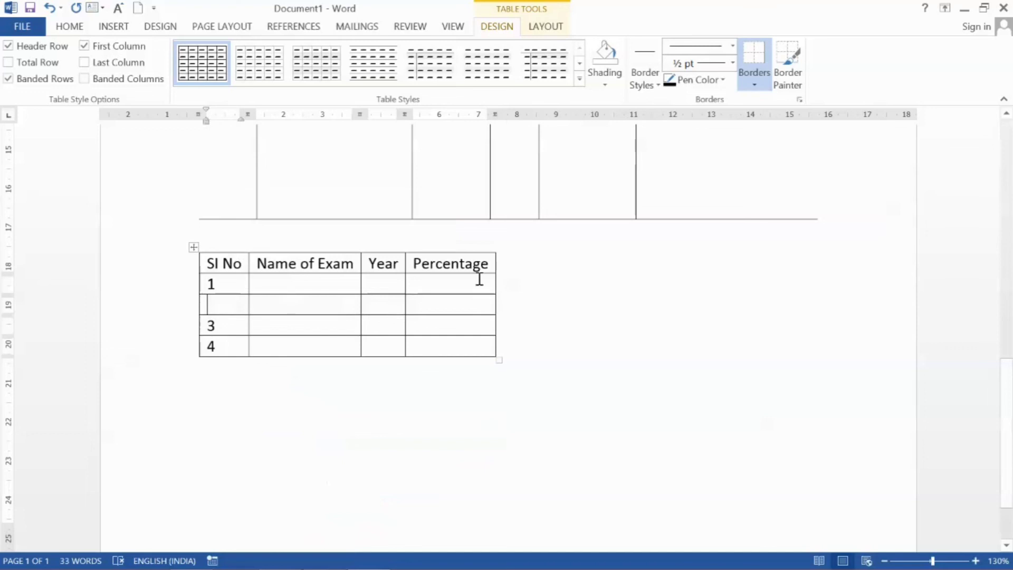
{"action": "type", "text": "2"}
- Renumber the last row of the four-column table as 5 and add a row numbered 4 below row 3
{"action": "left_click_drag", "start_coordinate": [225, 344], "coordinate": [169, 355]}
{"action": "type", "text": "5"}
{"action": "left_click", "coordinate": [235, 320]}
{"action": "left_click", "coordinate": [498, 322]}
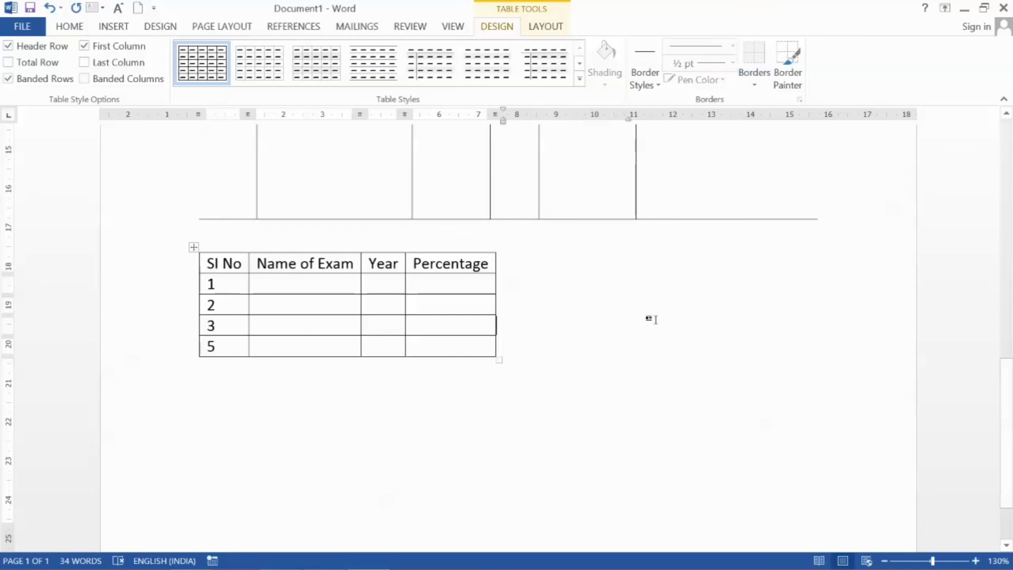
{"action": "key", "text": "Return"}
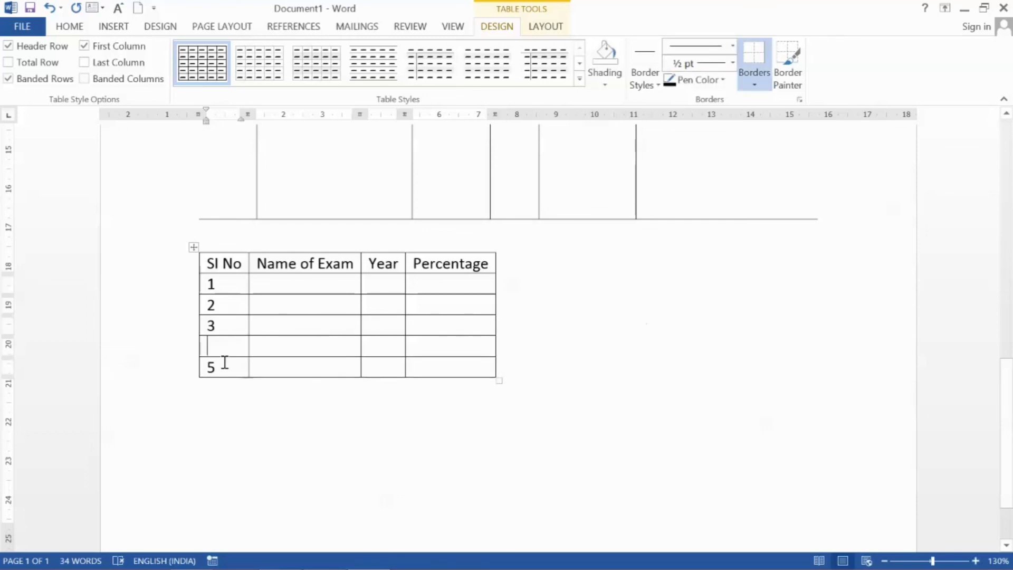
{"action": "type", "text": "4"}
- Use Draw Table to draw a page-wide table frame about 2.9 cm high directly below the four-column table
{"action": "left_click", "coordinate": [215, 428]}
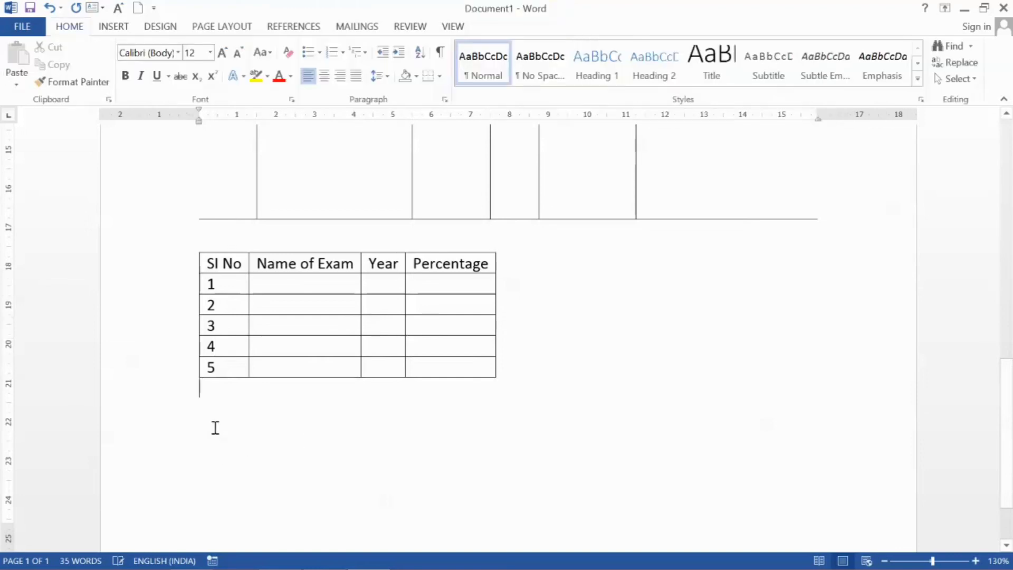
{"action": "left_click", "coordinate": [114, 27]}
{"action": "left_click", "coordinate": [121, 88]}
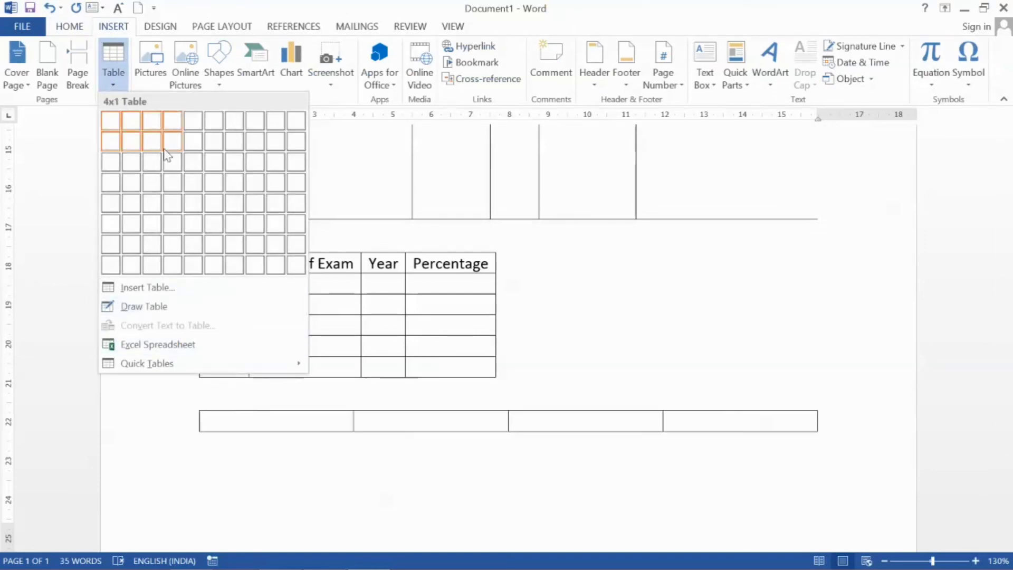
{"action": "left_click", "coordinate": [781, 370]}
{"action": "scroll", "coordinate": [776, 364], "scroll_direction": "down", "scroll_amount": 3}
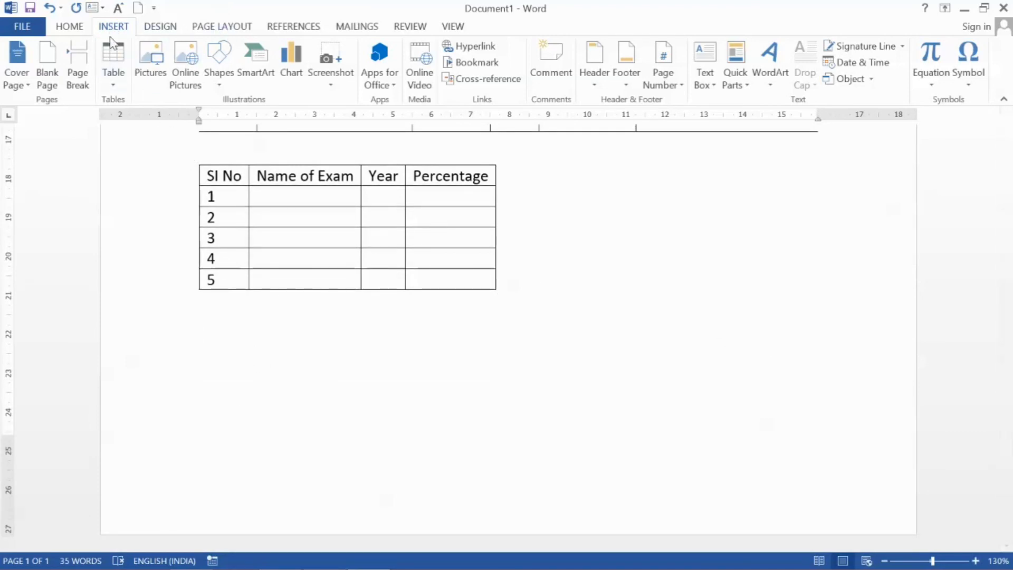
{"action": "left_click", "coordinate": [113, 76]}
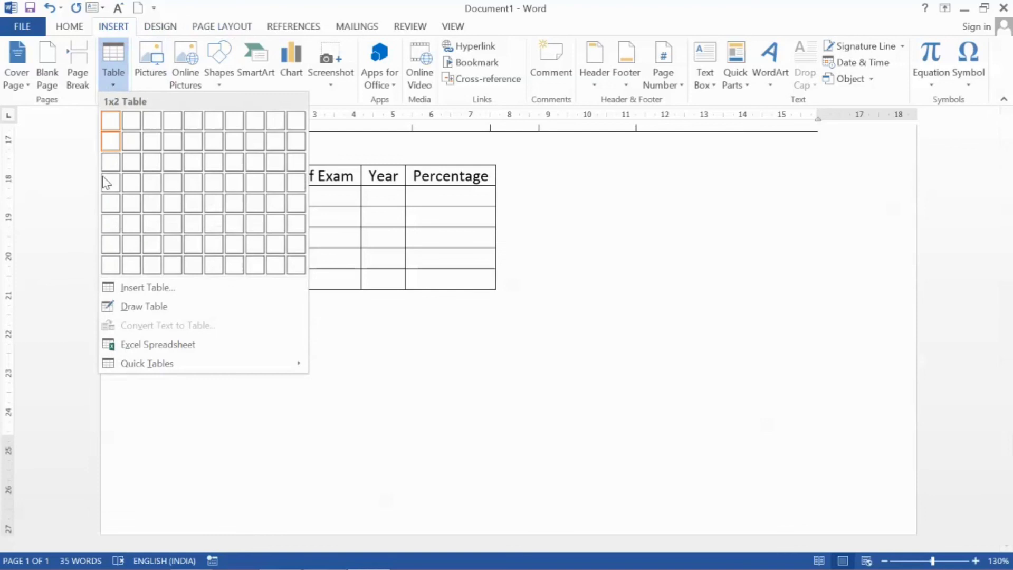
{"action": "left_click", "coordinate": [153, 311]}
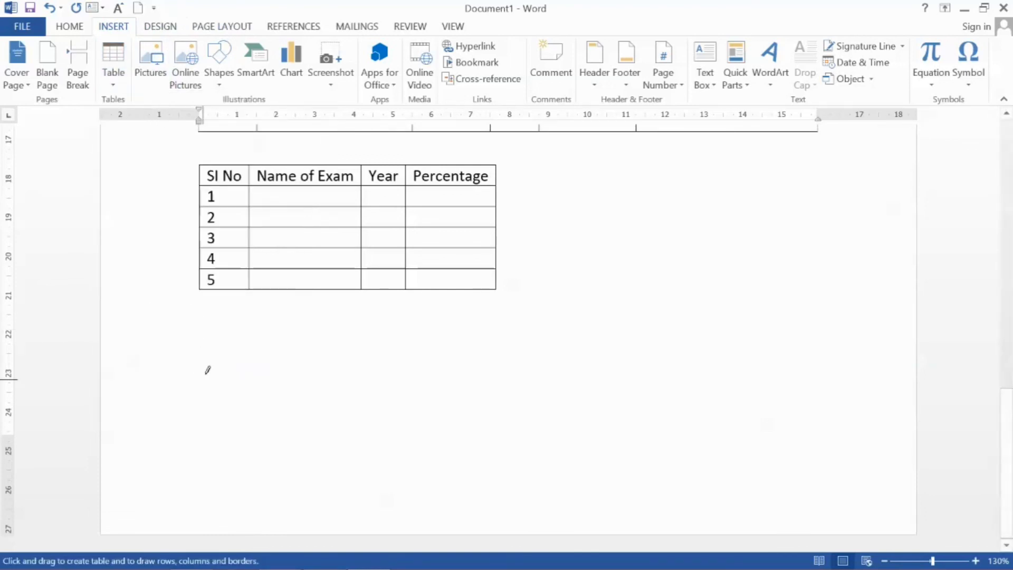
{"action": "mouse_move", "coordinate": [187, 317]}
{"action": "left_mouse_down"}
{"action": "mouse_move", "coordinate": [271, 362]}
{"action": "mouse_move", "coordinate": [584, 396]}
{"action": "mouse_move", "coordinate": [827, 452]}
{"action": "left_mouse_up"}
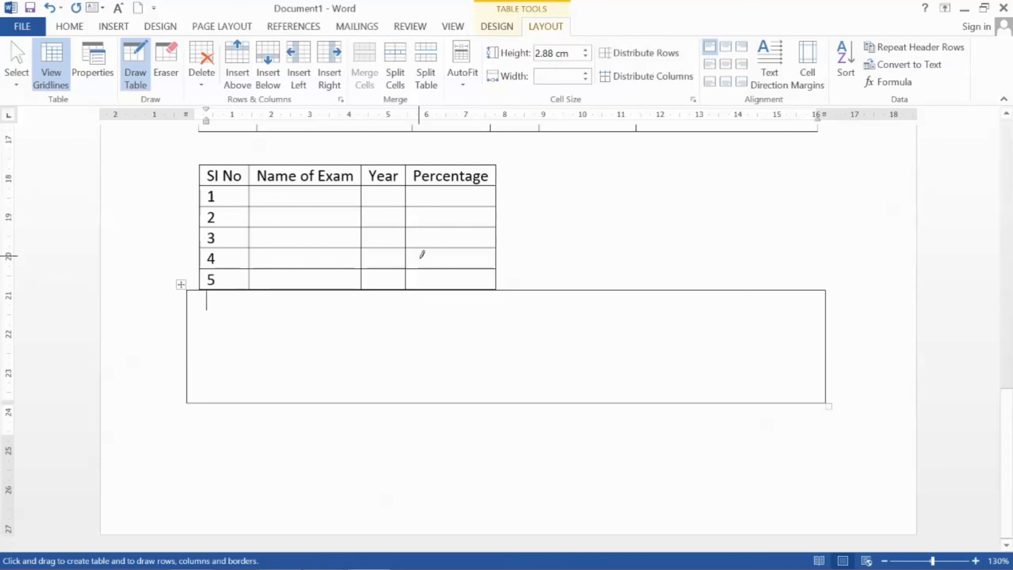
- Set the table border pen to a thick solid line, 4 ½ pt wide, in standard red
{"action": "left_click", "coordinate": [497, 29]}
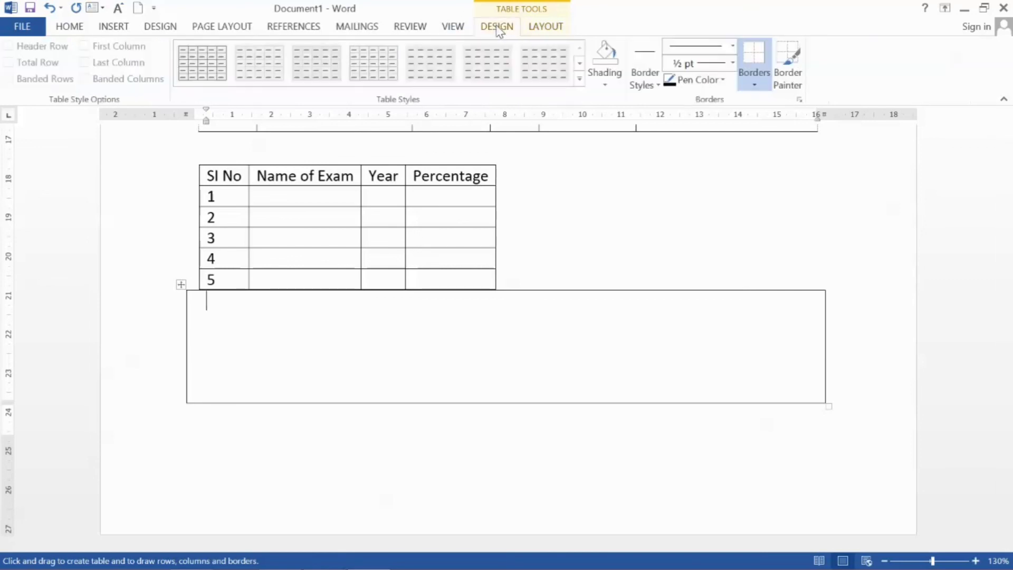
{"action": "left_click", "coordinate": [733, 47]}
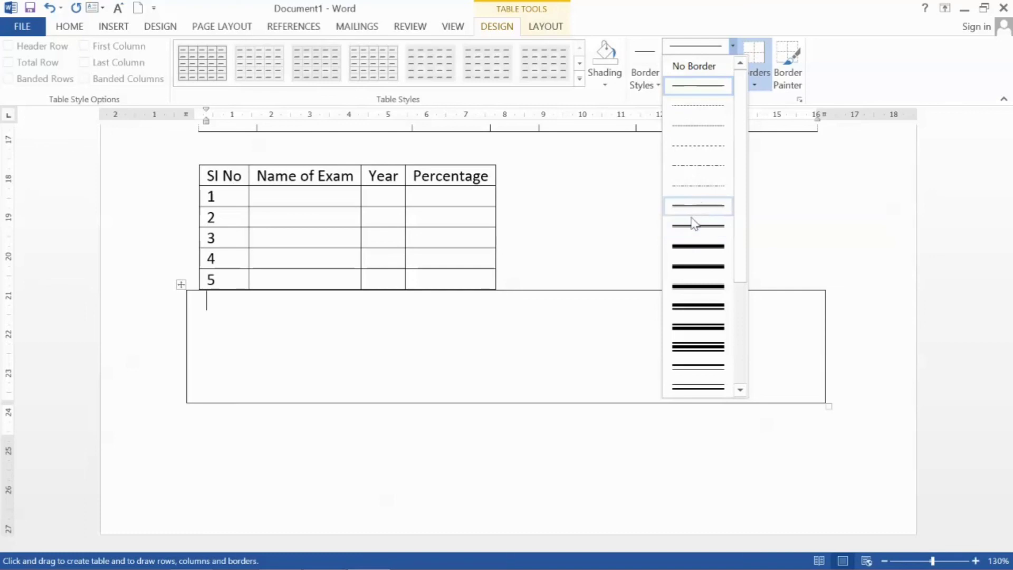
{"action": "left_click", "coordinate": [689, 246]}
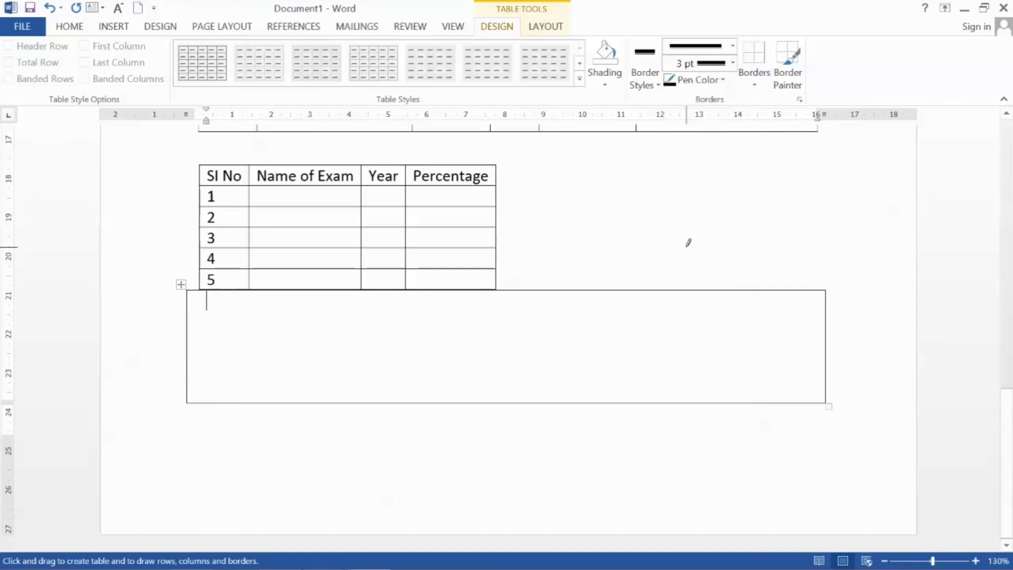
{"action": "left_click", "coordinate": [733, 63]}
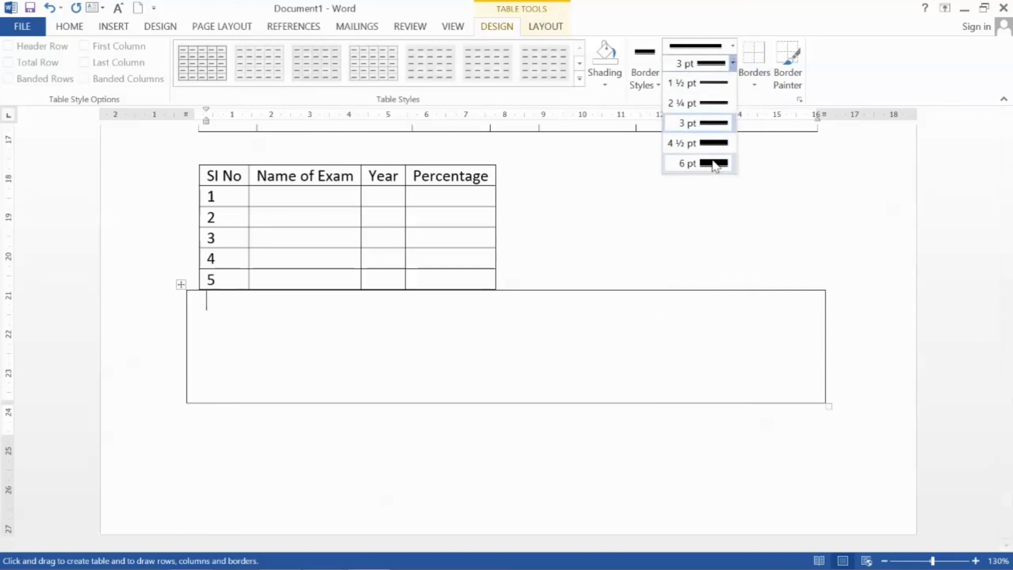
{"action": "left_click", "coordinate": [717, 143]}
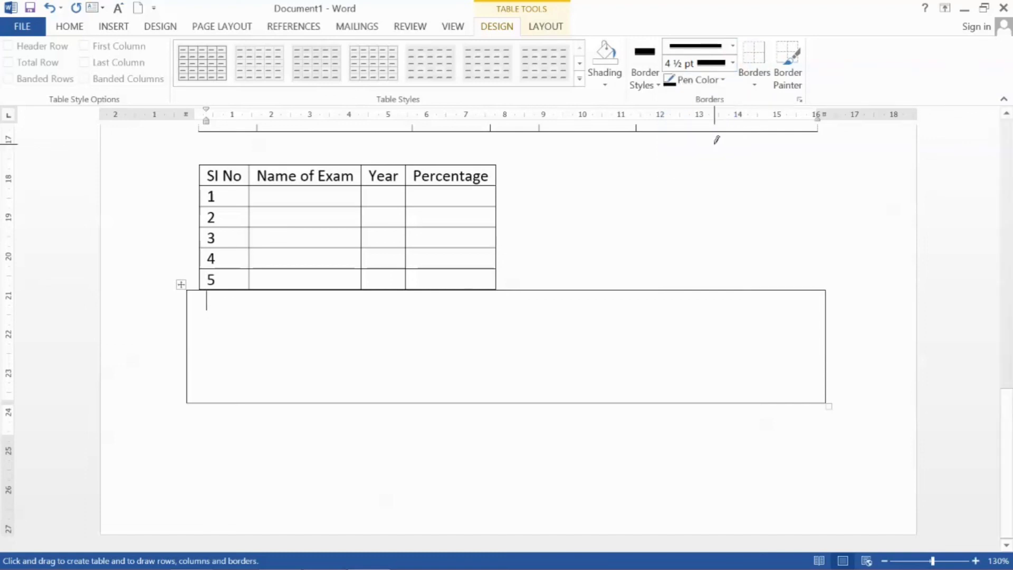
{"action": "left_click", "coordinate": [721, 79]}
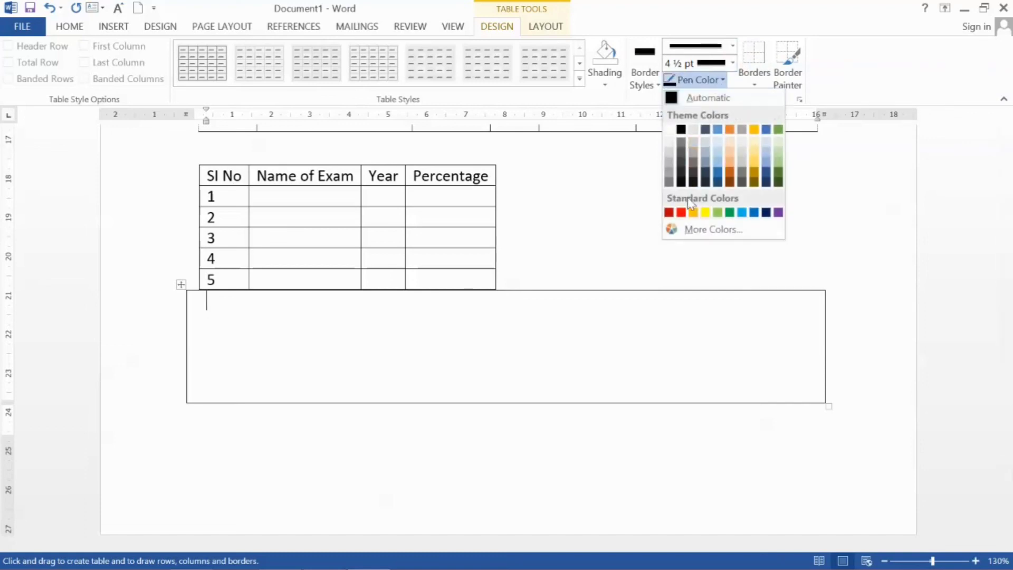
{"action": "left_click", "coordinate": [681, 212]}
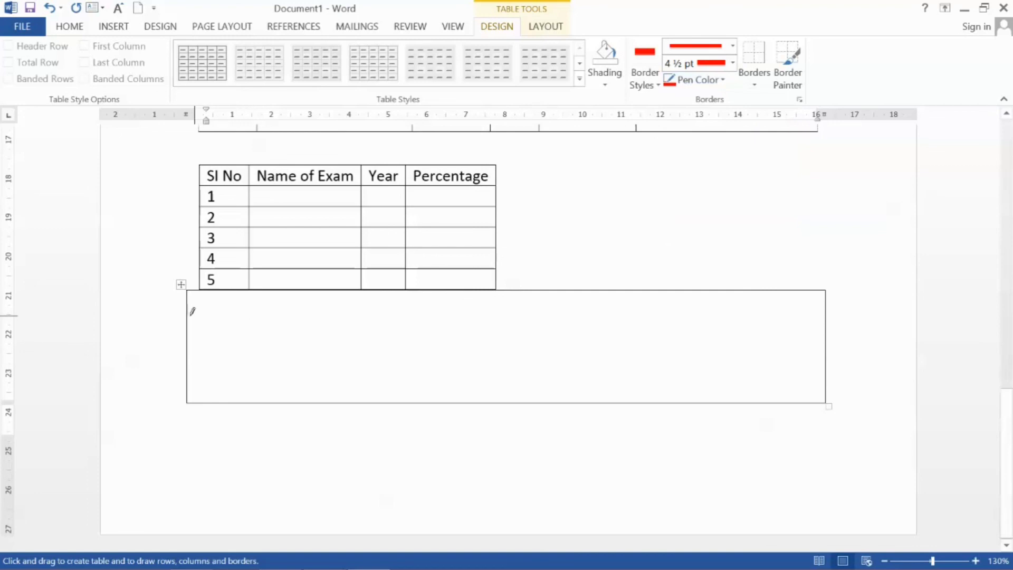
- Draw two horizontal and five vertical red lines inside the drawn frame, dividing it into three rows and six columns
{"action": "left_click_drag", "start_coordinate": [205, 314], "coordinate": [818, 315]}
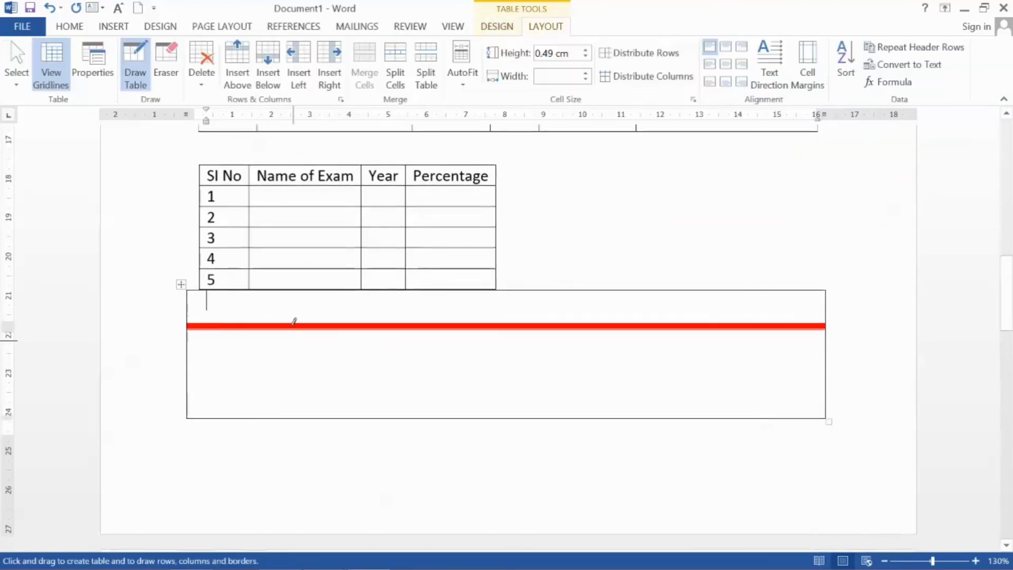
{"action": "left_click_drag", "start_coordinate": [267, 293], "coordinate": [275, 375]}
{"action": "left_click_drag", "start_coordinate": [384, 291], "coordinate": [395, 378]}
{"action": "mouse_move", "coordinate": [493, 294]}
{"action": "left_mouse_down"}
{"action": "mouse_move", "coordinate": [509, 409]}
{"action": "mouse_move", "coordinate": [496, 419]}
{"action": "left_mouse_up"}
{"action": "left_click_drag", "start_coordinate": [621, 297], "coordinate": [626, 418]}
{"action": "left_click_drag", "start_coordinate": [751, 290], "coordinate": [753, 418]}
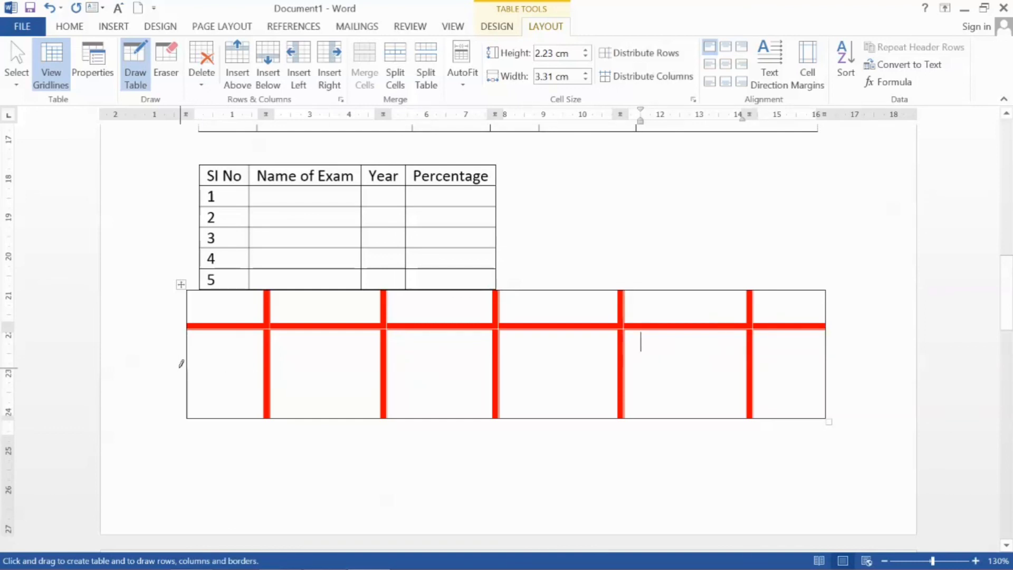
{"action": "left_click_drag", "start_coordinate": [190, 363], "coordinate": [784, 363]}
- Trace the bottom, top, left and right outer borders of the drawn table with the red 4 ½ pt pen
{"action": "mouse_move", "coordinate": [195, 394]}
{"action": "left_mouse_down"}
{"action": "mouse_move", "coordinate": [771, 419]}
{"action": "mouse_move", "coordinate": [832, 400]}
{"action": "left_mouse_up"}
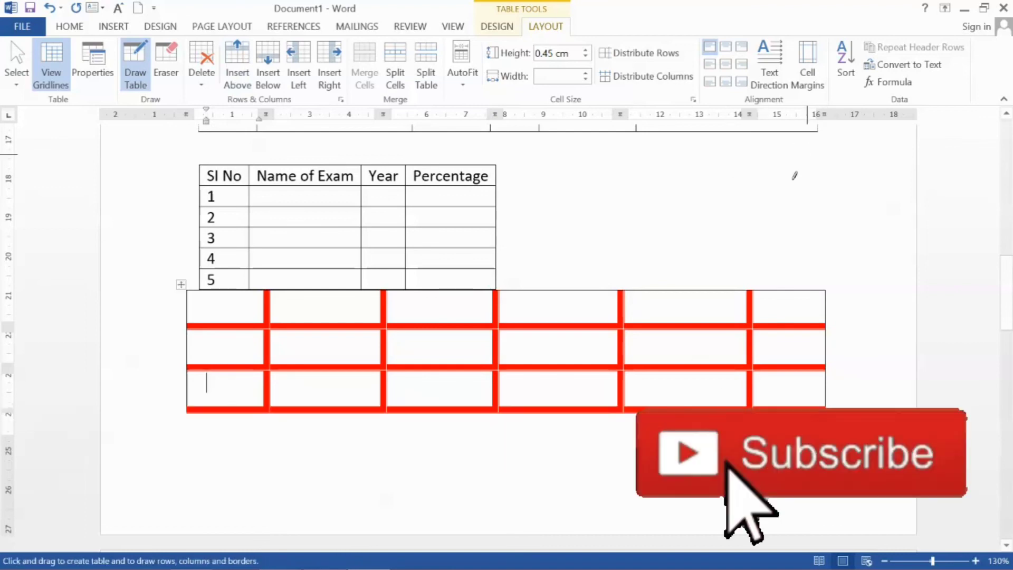
{"action": "scroll", "coordinate": [389, 407], "scroll_direction": "down", "scroll_amount": 1}
{"action": "left_click_drag", "start_coordinate": [191, 241], "coordinate": [823, 242]}
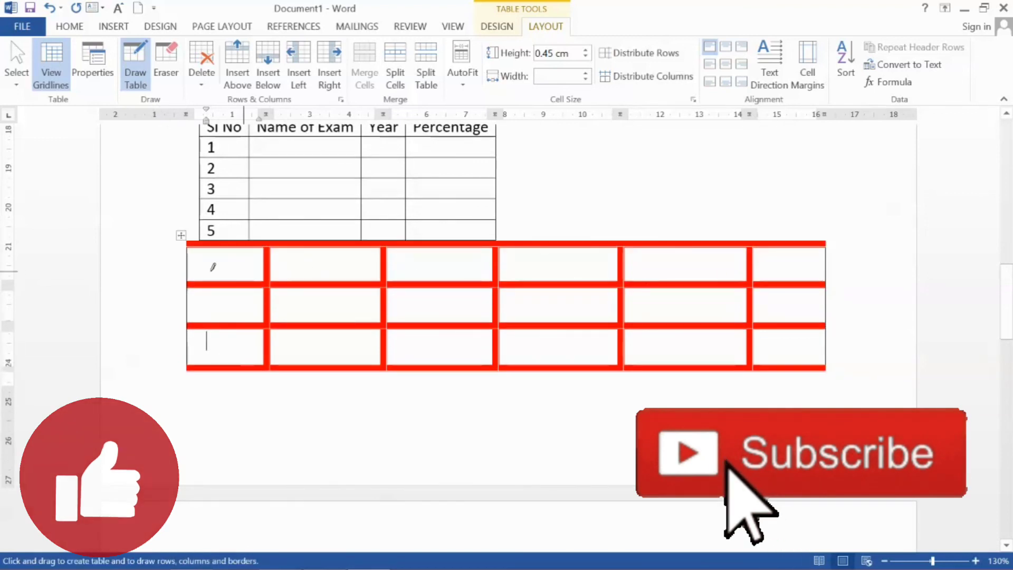
{"action": "left_click_drag", "start_coordinate": [215, 264], "coordinate": [200, 364]}
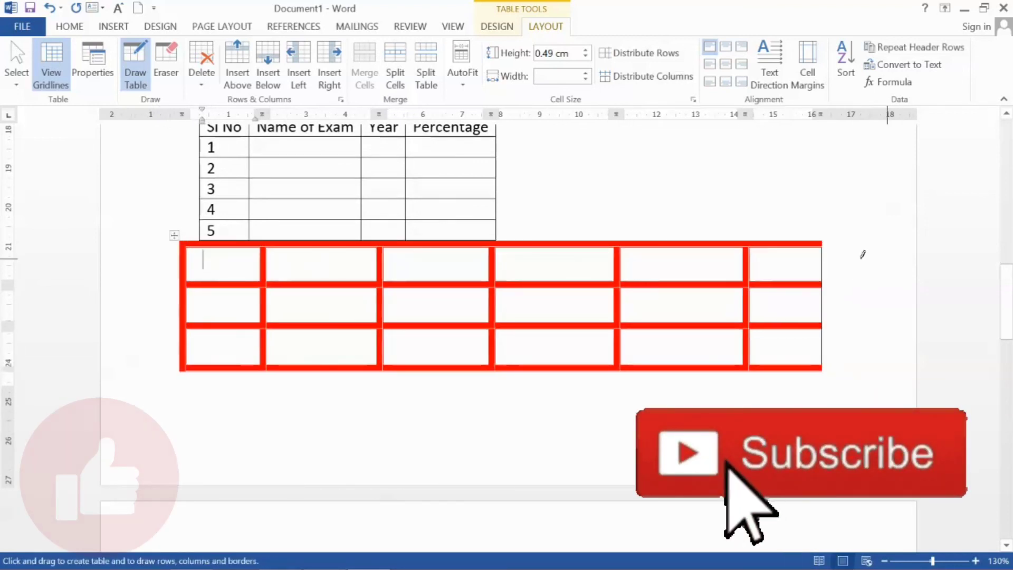
{"action": "left_click_drag", "start_coordinate": [824, 246], "coordinate": [816, 369]}
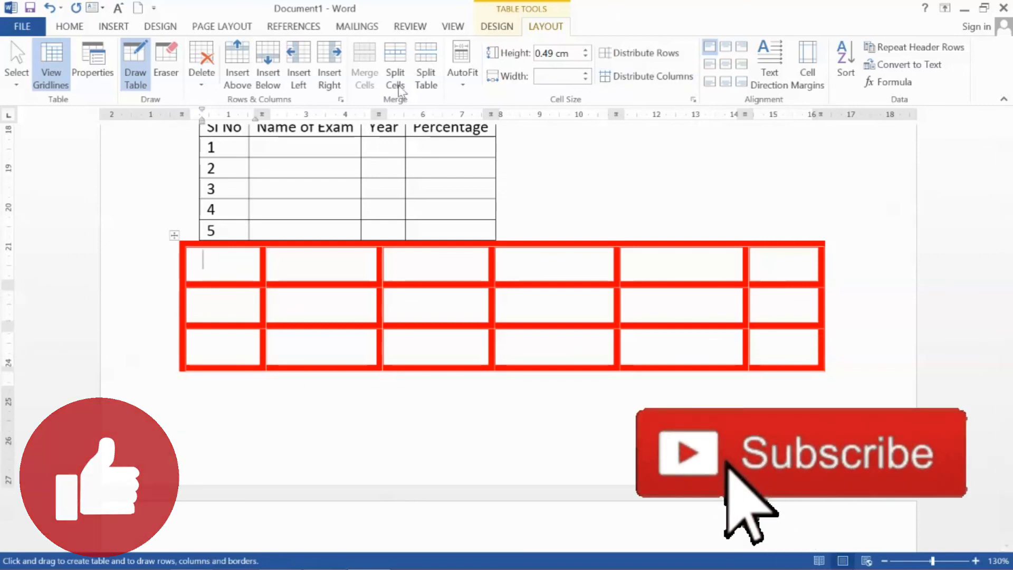
{"action": "left_click", "coordinate": [483, 28]}
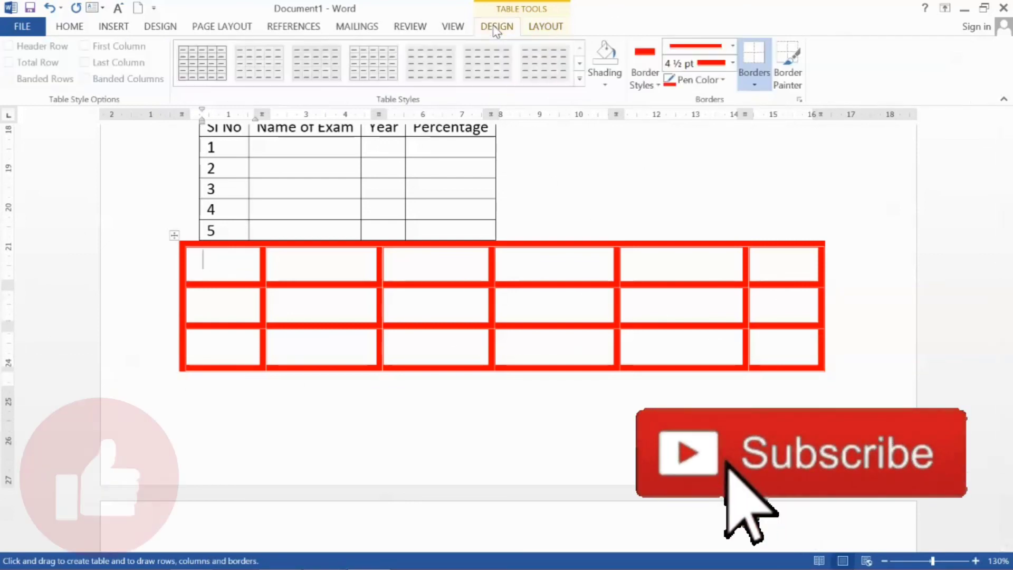